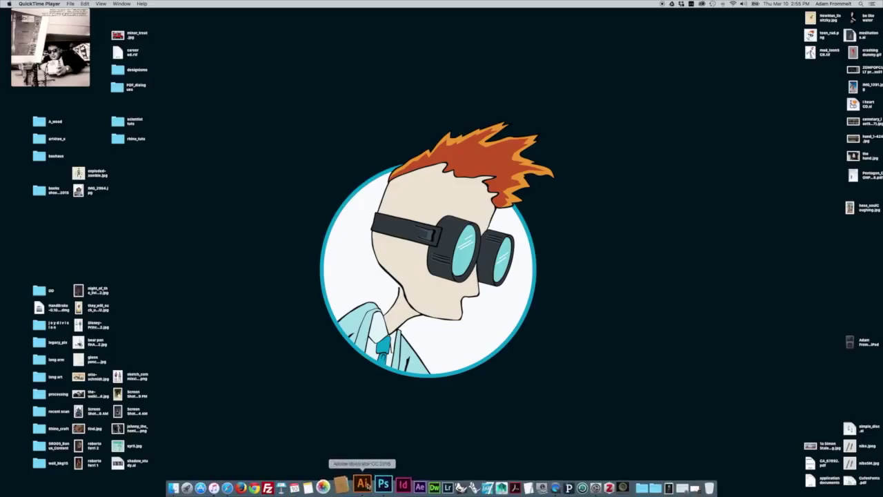
Switch to Illustrator and bring the logo_runner.ai document to the front.
{"action": "left_click", "coordinate": [369, 485]}
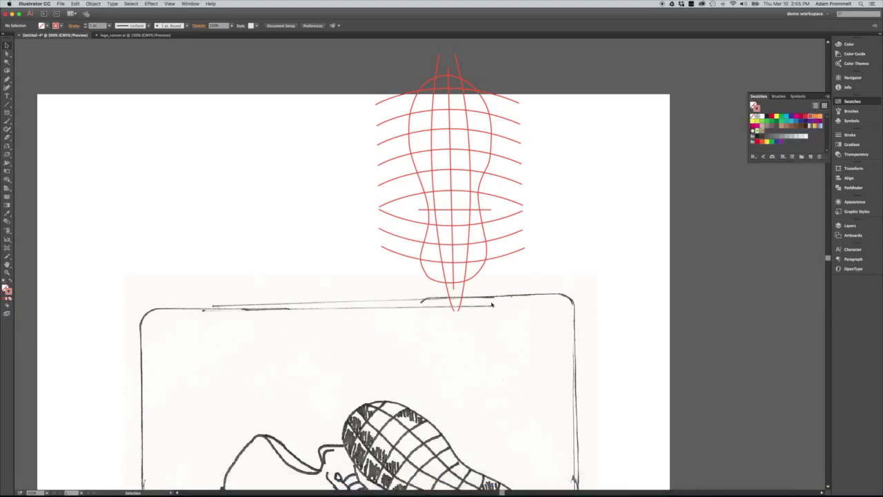
{"action": "key", "text": "super+0"}
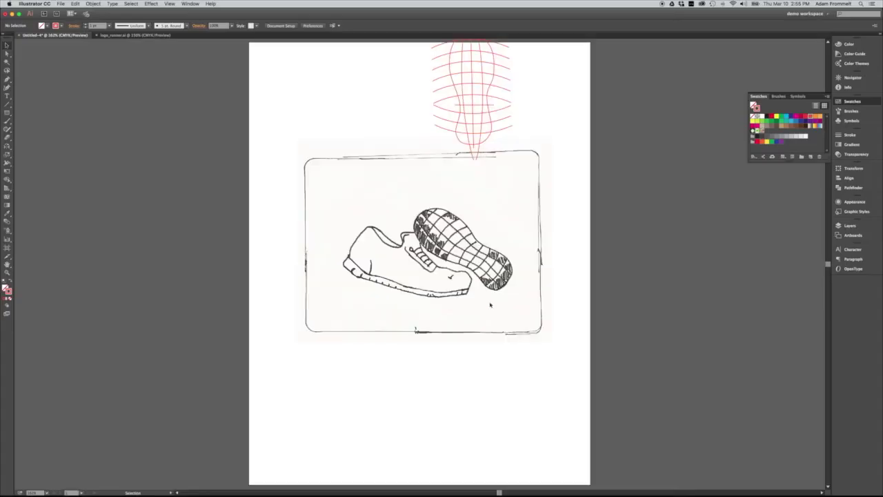
{"action": "scroll", "coordinate": [528, 251], "scroll_direction": "up", "scroll_amount": 3}
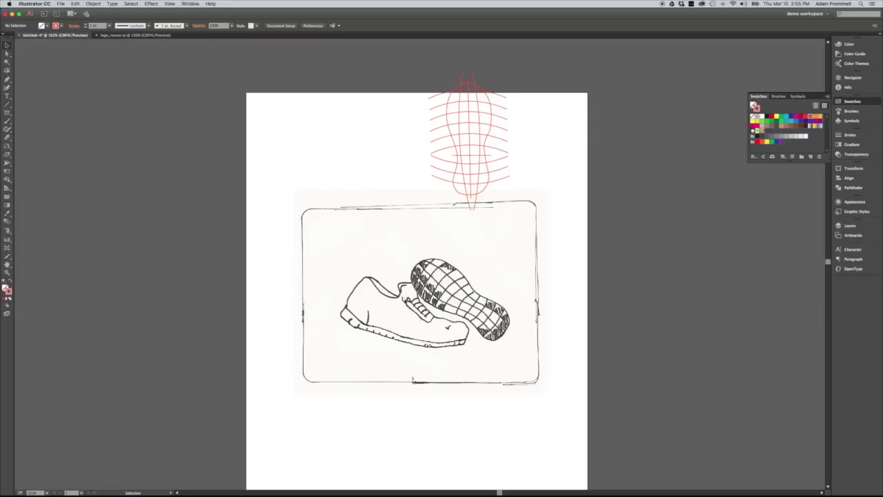
{"action": "left_click", "coordinate": [125, 36]}
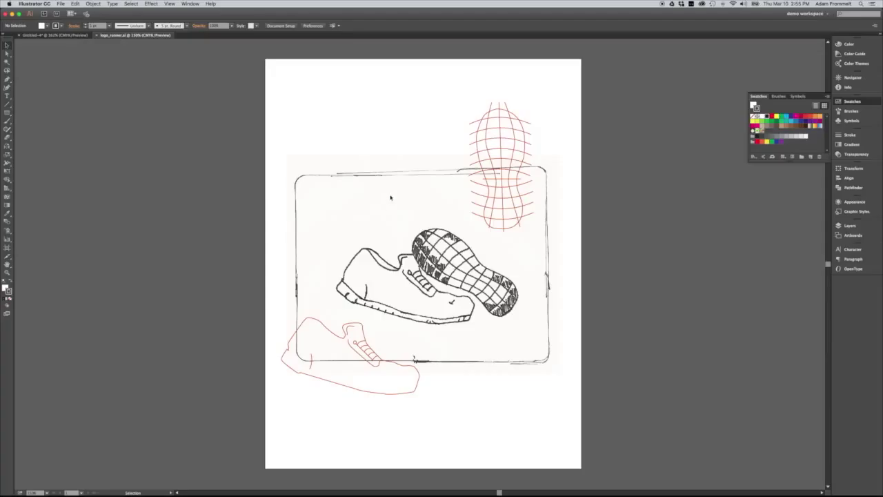
Divide the overlapping red shoe-sole outline and grid lines into separate shapes with the Pathfinder Divide operation.
{"action": "left_click", "coordinate": [483, 94]}
{"action": "left_click_drag", "start_coordinate": [538, 103], "coordinate": [465, 246]}
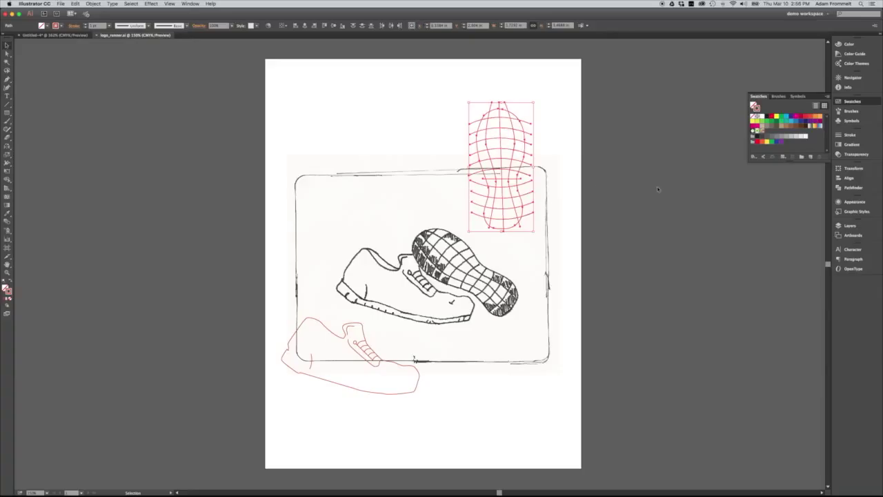
{"action": "left_click", "coordinate": [854, 187]}
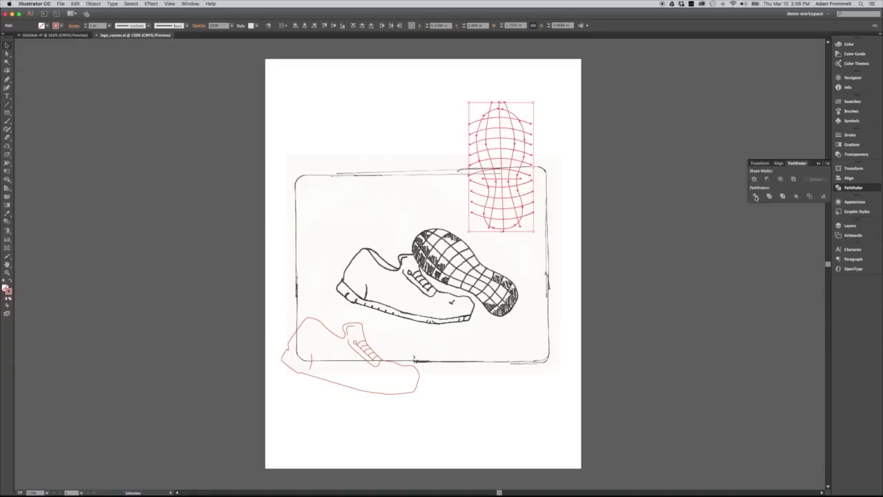
{"action": "left_click", "coordinate": [755, 197]}
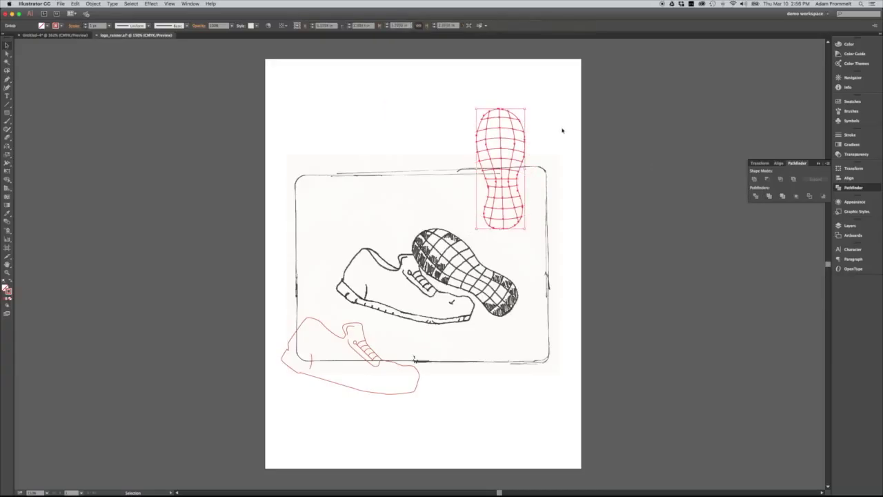
Ungroup the divided shoe sole so that each grid cell can be selected individually.
{"action": "scroll", "coordinate": [555, 129], "scroll_direction": "up", "scroll_amount": 1}
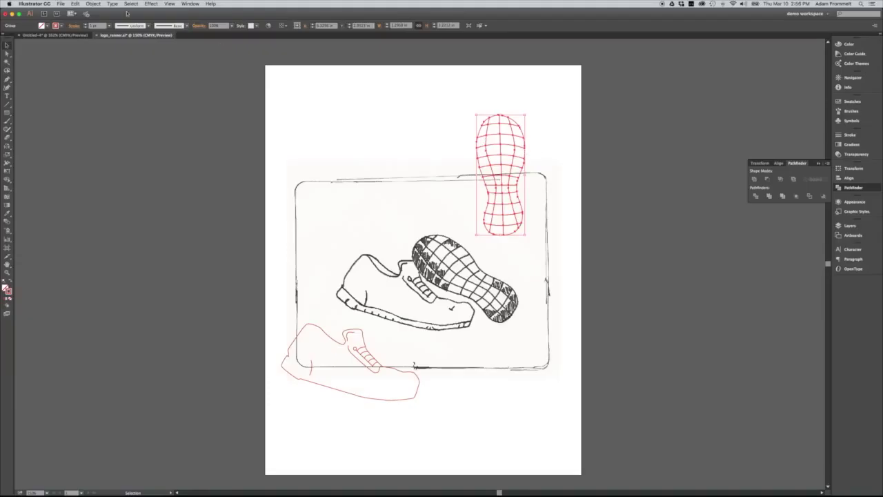
{"action": "left_click", "coordinate": [94, 4]}
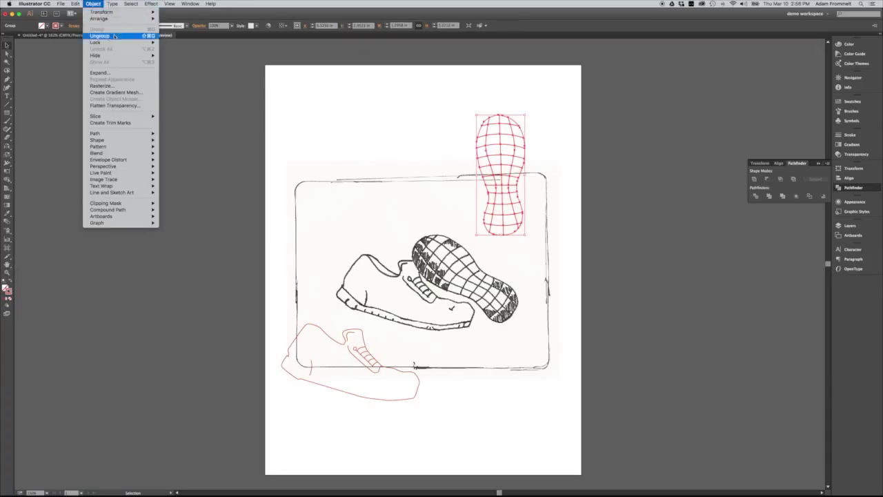
{"action": "left_click", "coordinate": [100, 35]}
{"action": "left_click", "coordinate": [549, 137]}
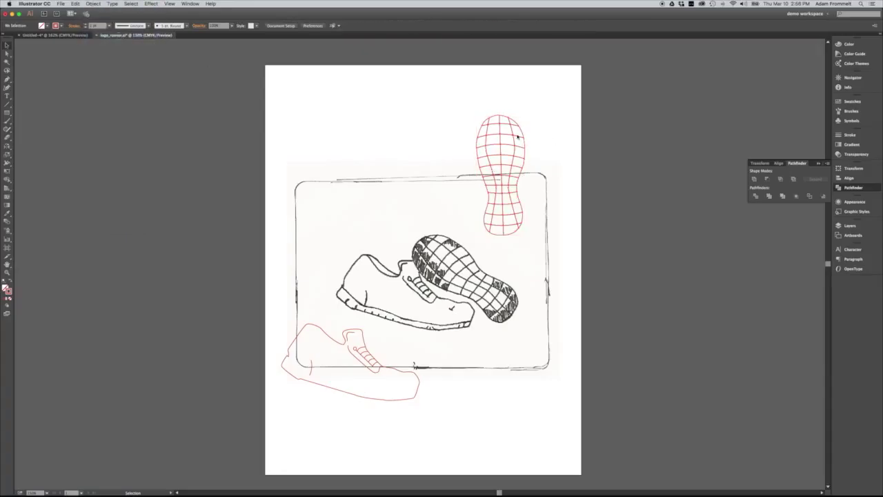
{"action": "left_click", "coordinate": [507, 135]}
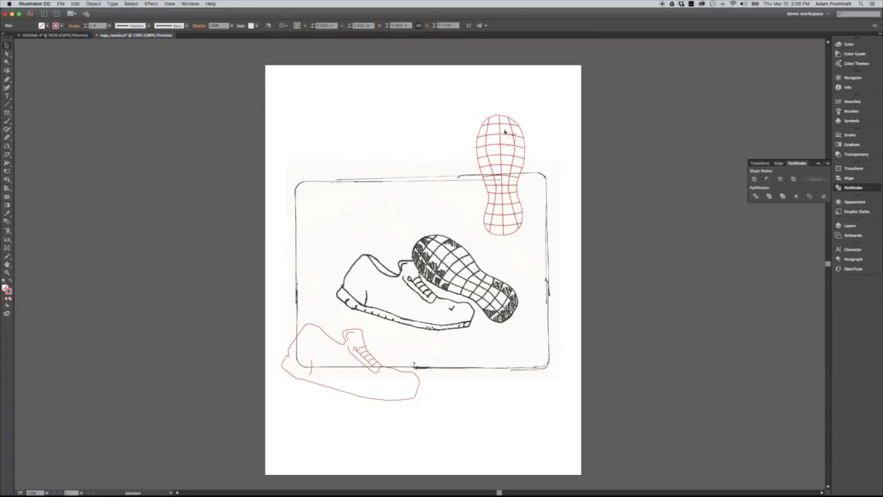
{"action": "left_click", "coordinate": [505, 125]}
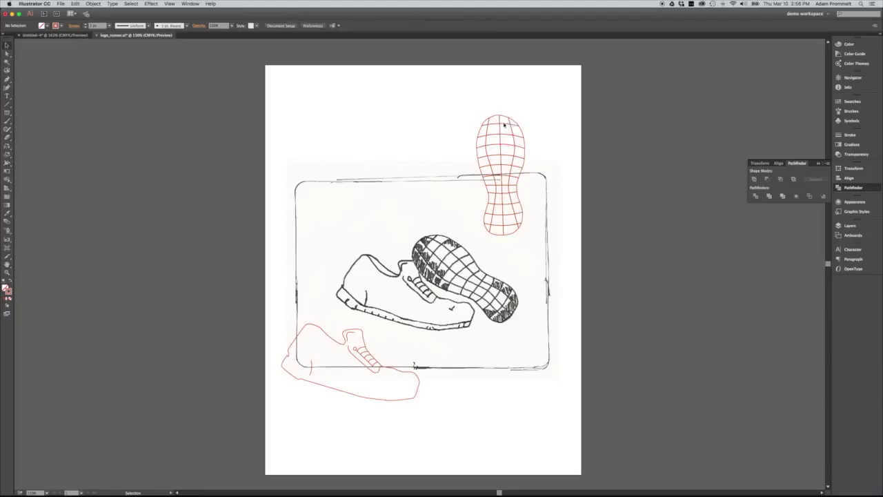
Fill the chosen toe cells and left-side forefoot cells of the sole with the orange-red swatch.
{"action": "left_click", "coordinate": [504, 124]}
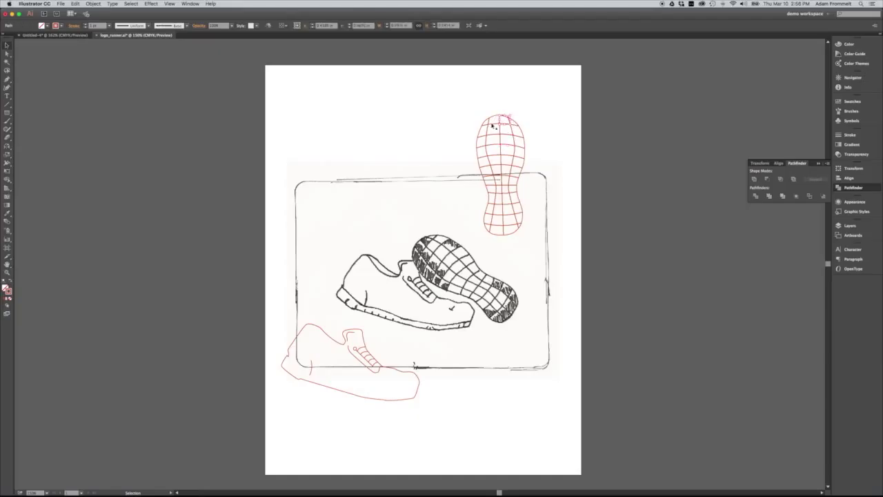
{"action": "left_click", "coordinate": [490, 123], "text": "shift"}
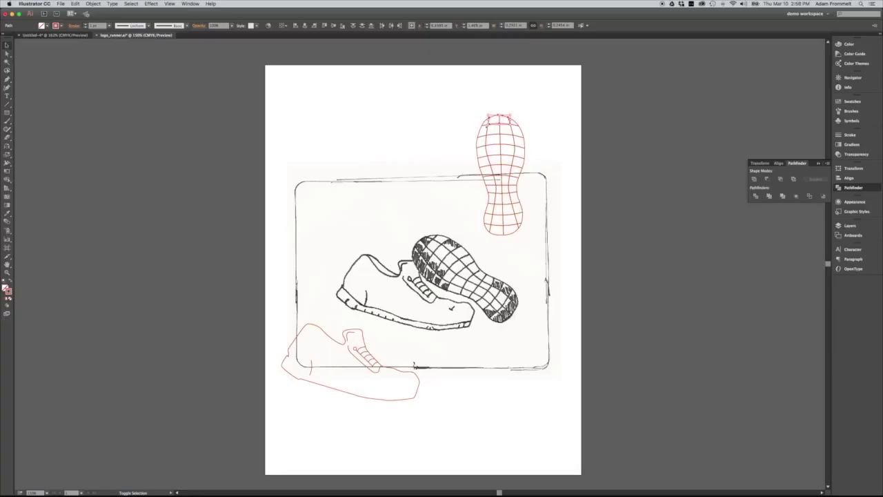
{"action": "left_click", "coordinate": [483, 122], "text": "shift"}
{"action": "left_click", "coordinate": [482, 135], "text": "shift"}
{"action": "left_click", "coordinate": [481, 134], "text": "shift"}
{"action": "left_click", "coordinate": [484, 144], "text": "shift"}
{"action": "left_click", "coordinate": [482, 157], "text": "shift"}
{"action": "left_click", "coordinate": [489, 179], "text": "shift"}
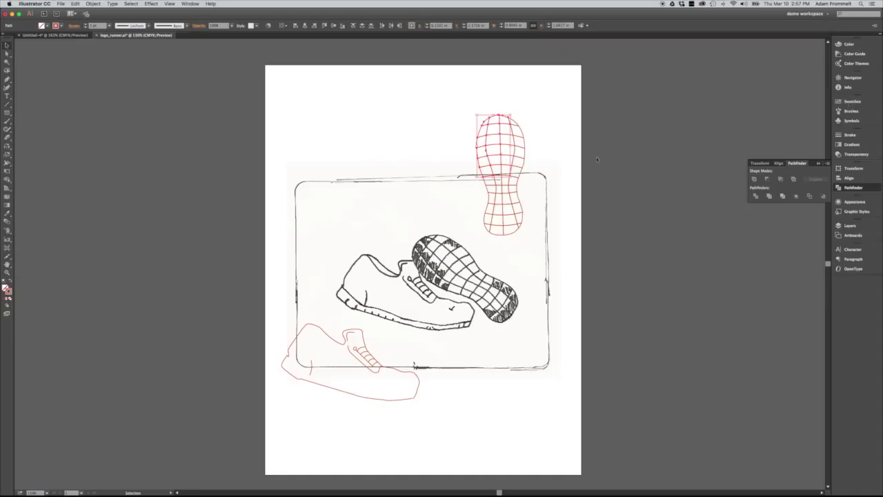
{"action": "key", "text": "a"}
{"action": "key", "text": "super+plus"}
{"action": "key", "text": "super+plus"}
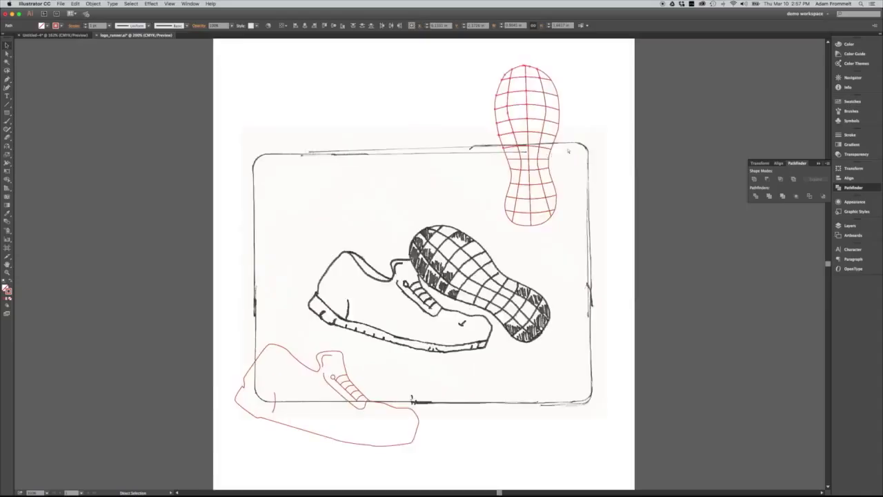
{"action": "left_click", "coordinate": [665, 123]}
{"action": "left_click_drag", "start_coordinate": [666, 124], "coordinate": [537, 242]}
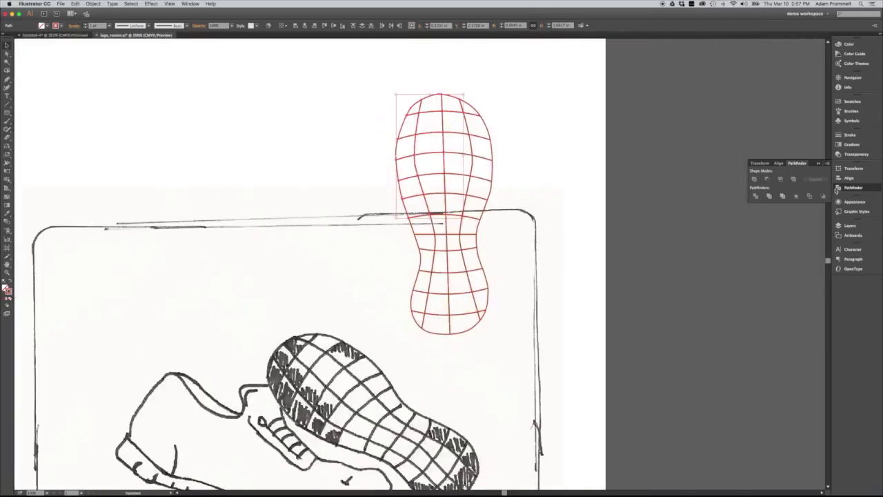
{"action": "left_click", "coordinate": [852, 101]}
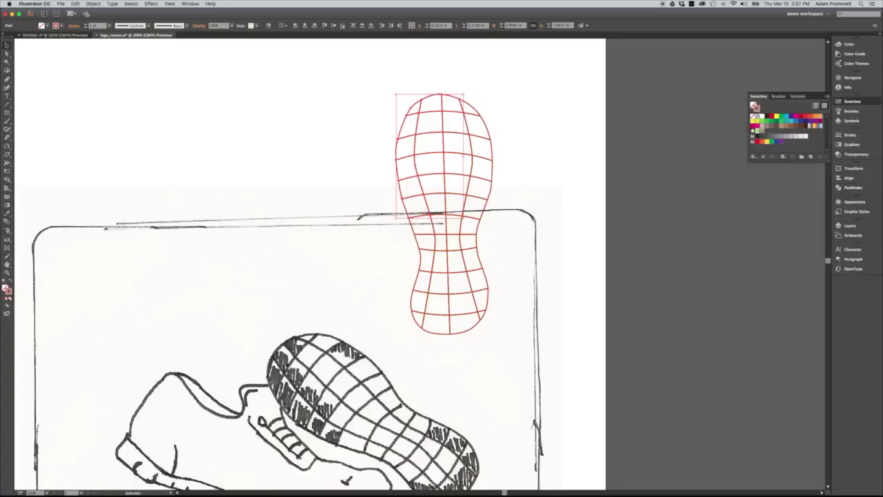
{"action": "left_click", "coordinate": [752, 107]}
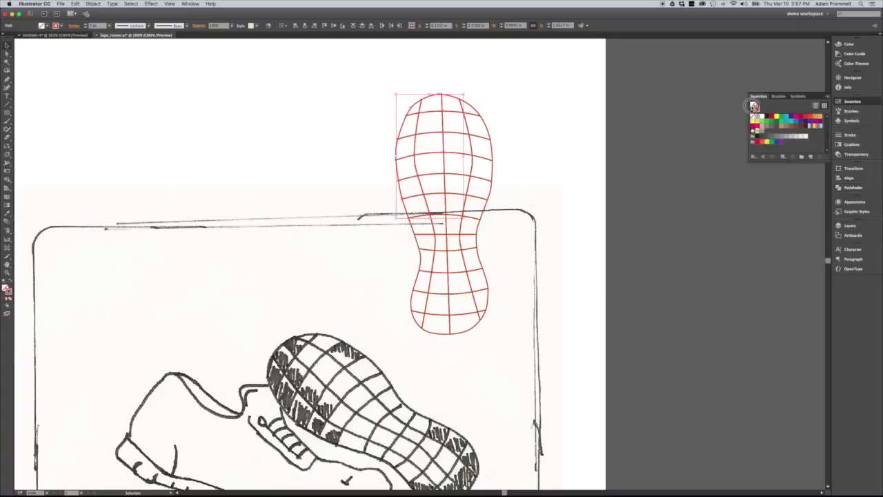
{"action": "left_click", "coordinate": [806, 117]}
{"action": "left_click", "coordinate": [806, 118]}
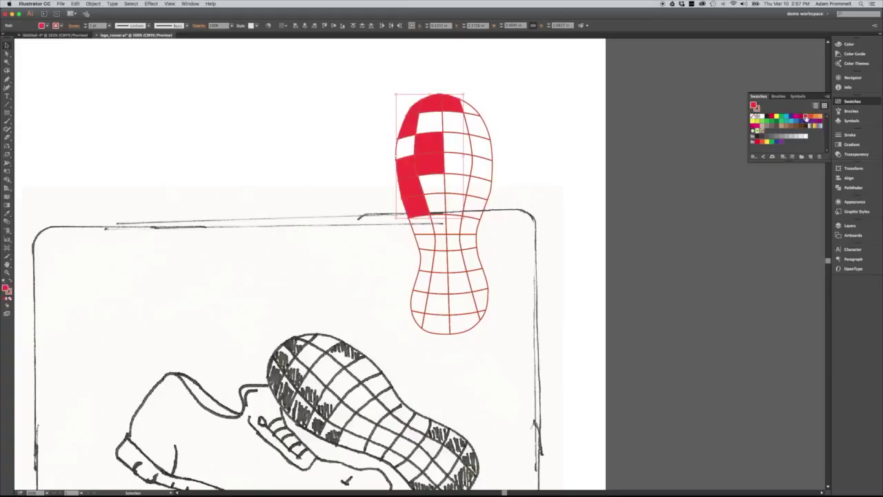
{"action": "left_click", "coordinate": [810, 118]}
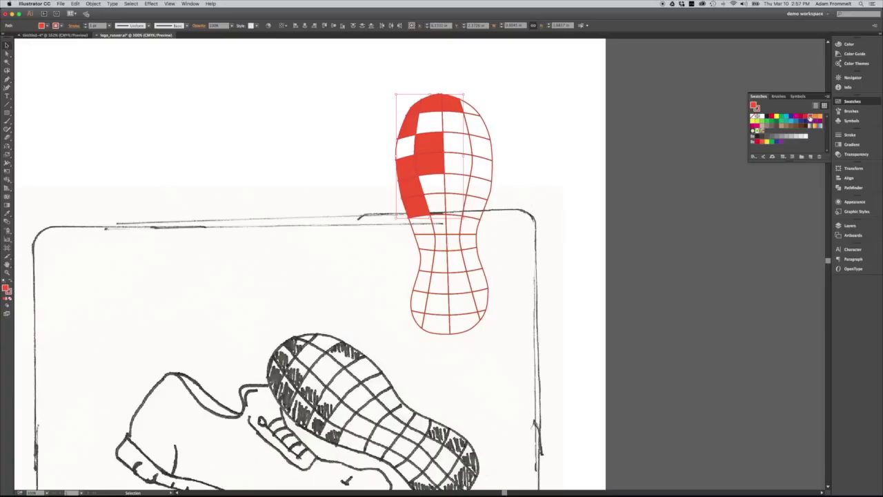
Fill the empty left-edge cell in the third row and the second-row cell right of the centre line with orange-red.
{"action": "left_click", "coordinate": [393, 147]}
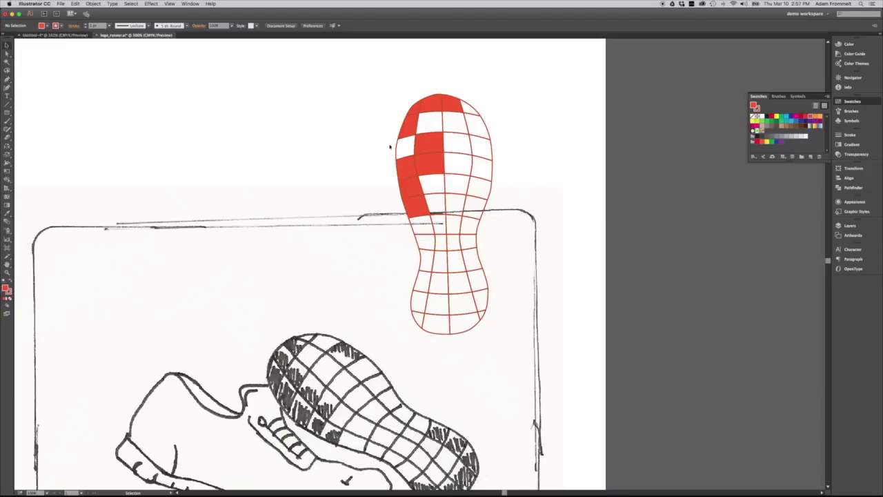
{"action": "left_click", "coordinate": [406, 146]}
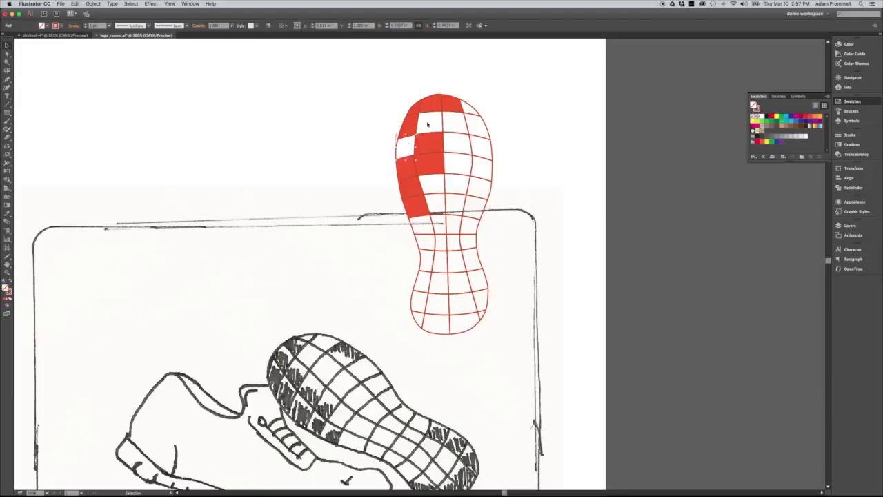
{"action": "left_click", "coordinate": [427, 124], "text": "shift"}
{"action": "left_click", "coordinate": [433, 114], "text": "shift"}
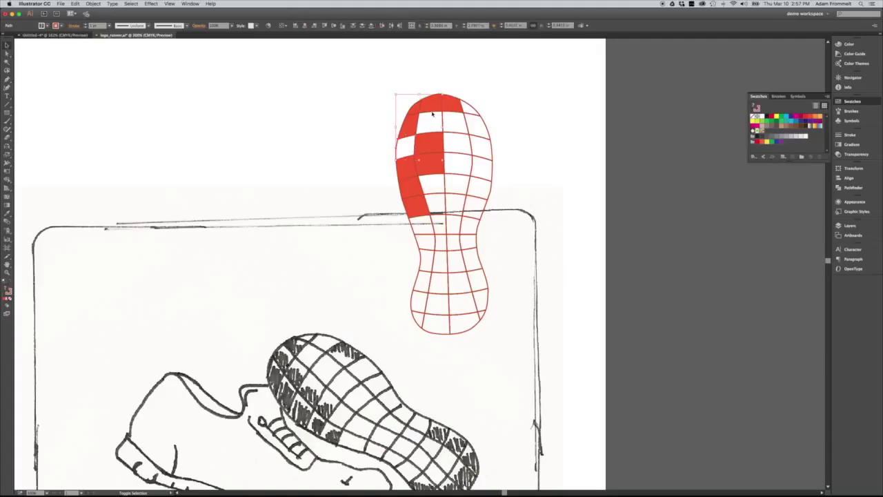
{"action": "left_click", "coordinate": [432, 114], "text": "shift"}
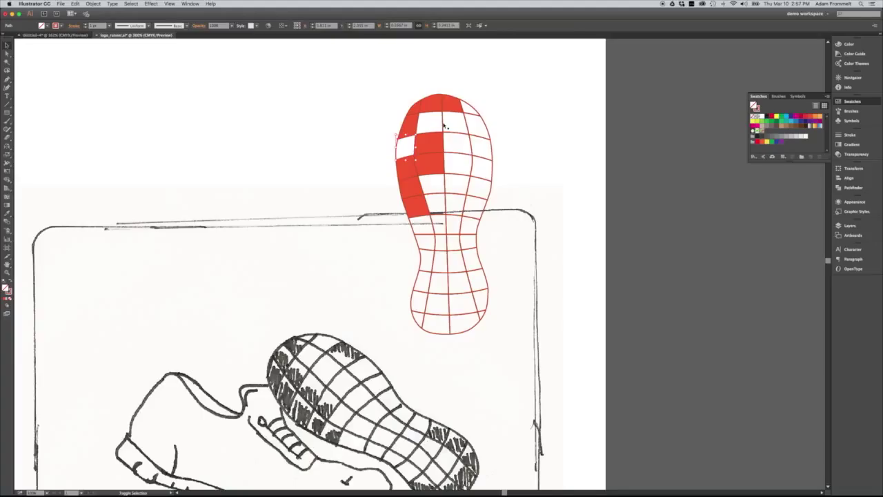
{"action": "left_click", "coordinate": [443, 125], "text": "shift"}
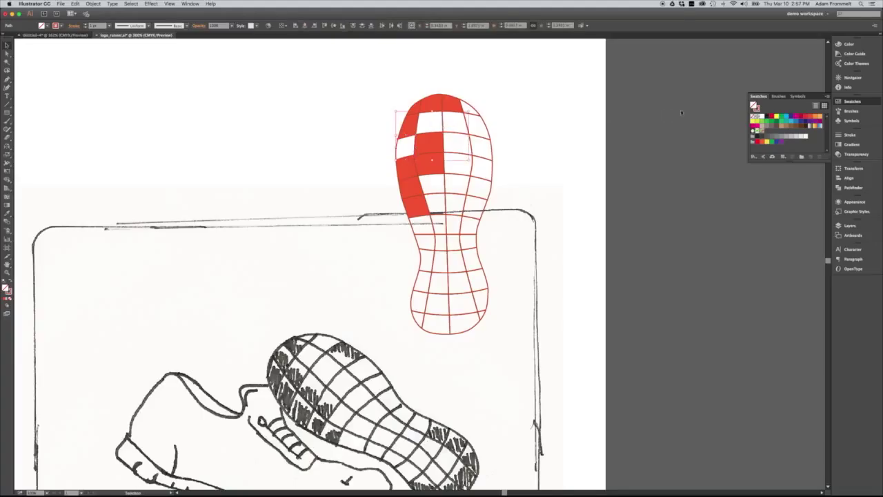
{"action": "left_click", "coordinate": [811, 119]}
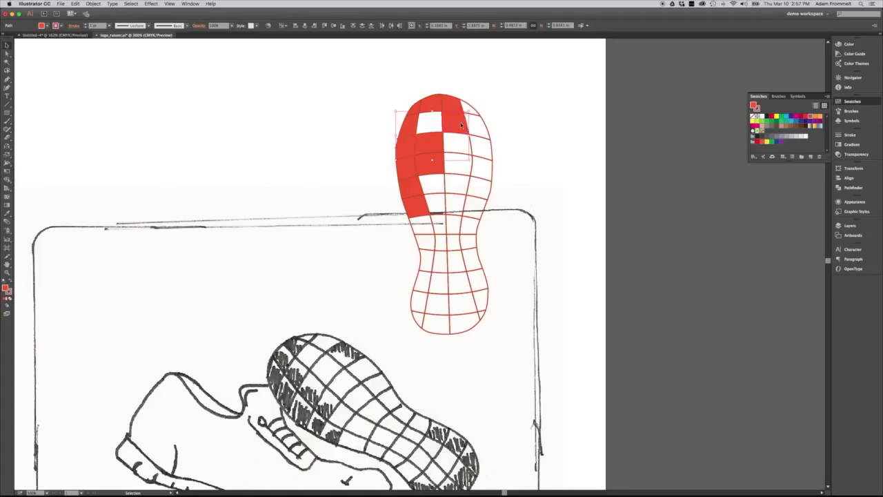
Remove the fill from the second-row sole cell just right of the centre line.
{"action": "left_click", "coordinate": [543, 123]}
{"action": "left_click", "coordinate": [459, 123]}
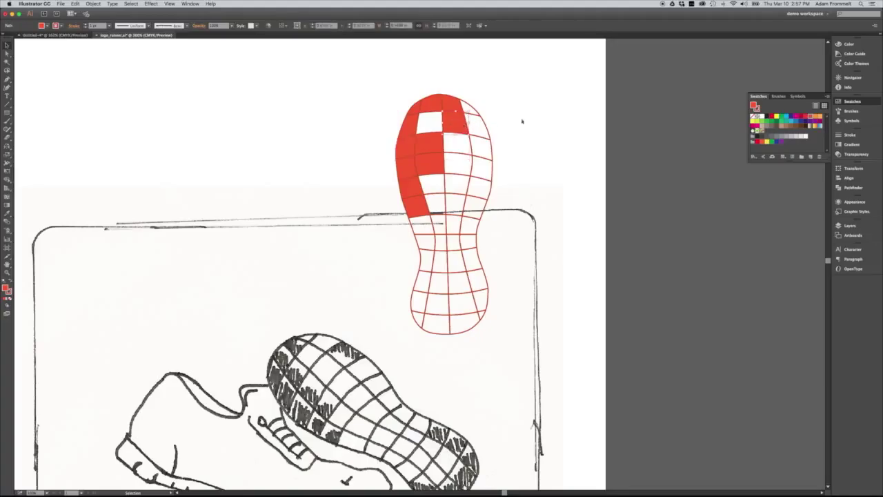
{"action": "left_click", "coordinate": [754, 118]}
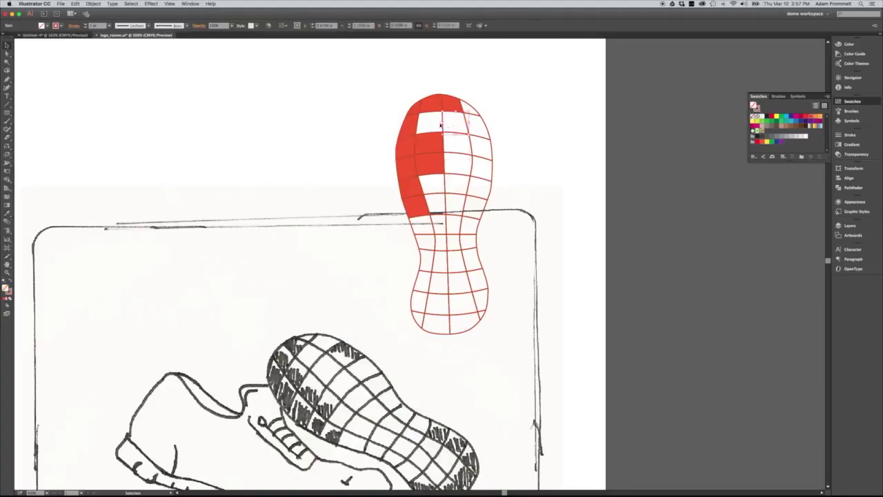
Fill the empty second-row sole cell just left of the centre line with orange-red.
{"action": "left_click", "coordinate": [435, 126]}
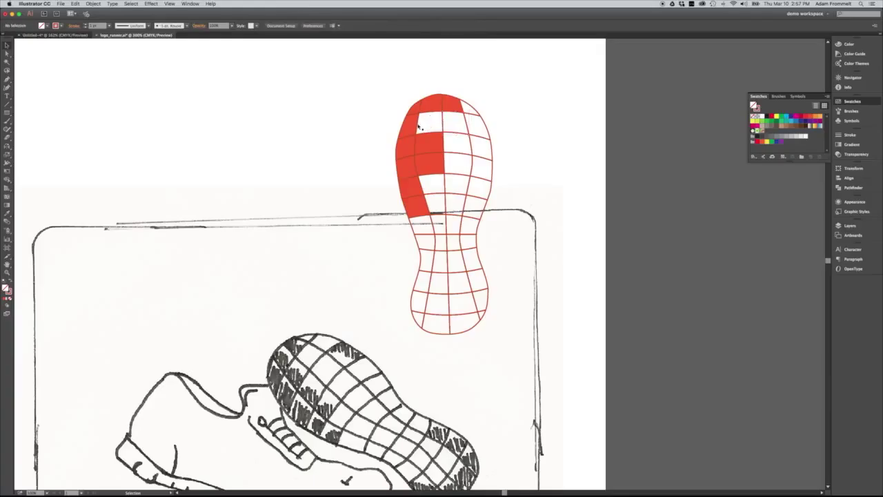
{"action": "left_click", "coordinate": [419, 126]}
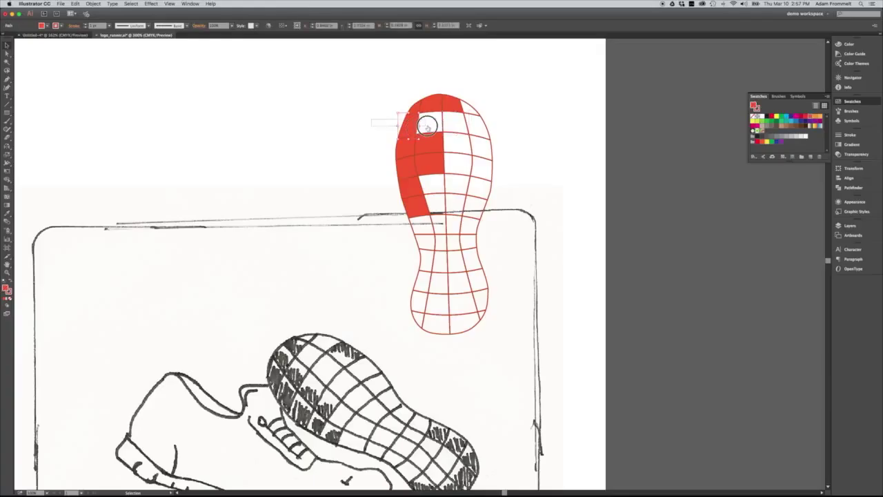
{"action": "left_click", "coordinate": [423, 123], "text": "shift"}
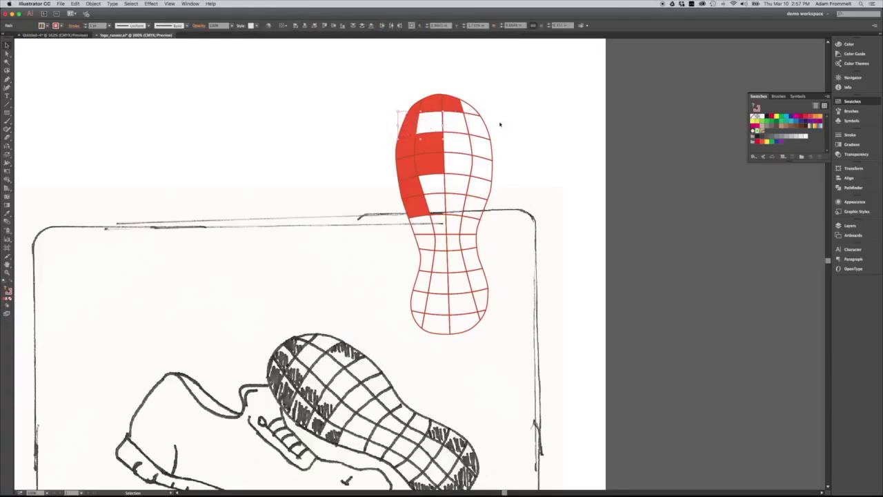
{"action": "left_click", "coordinate": [812, 119]}
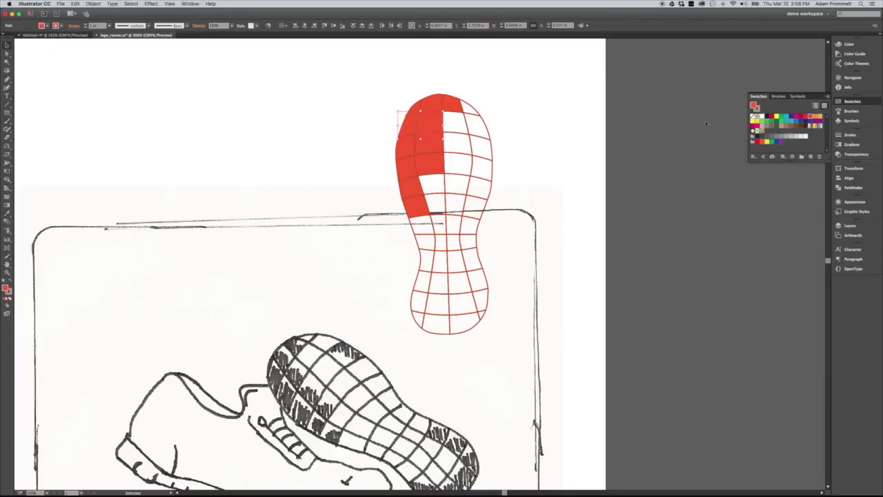
{"action": "left_click", "coordinate": [553, 137]}
Remove the fill from the fourth-row sole cell just left of the centre line.
{"action": "scroll", "coordinate": [548, 138], "scroll_direction": "down", "scroll_amount": 3}
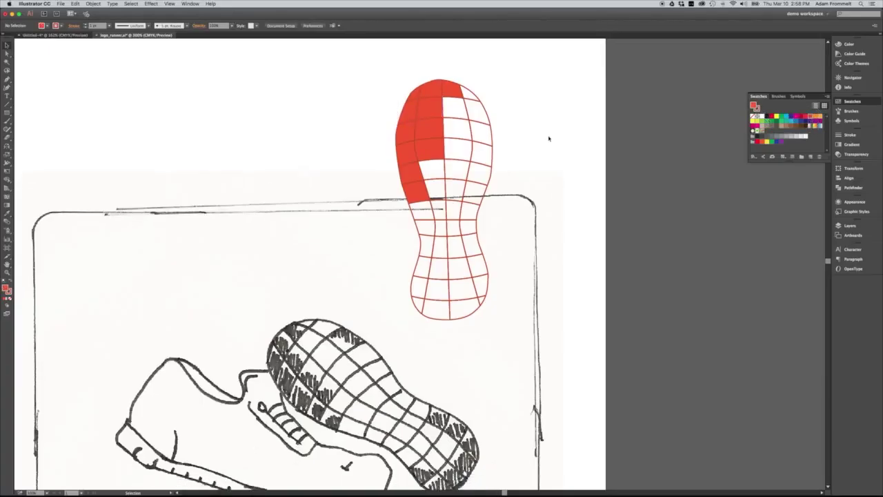
{"action": "left_click", "coordinate": [437, 147]}
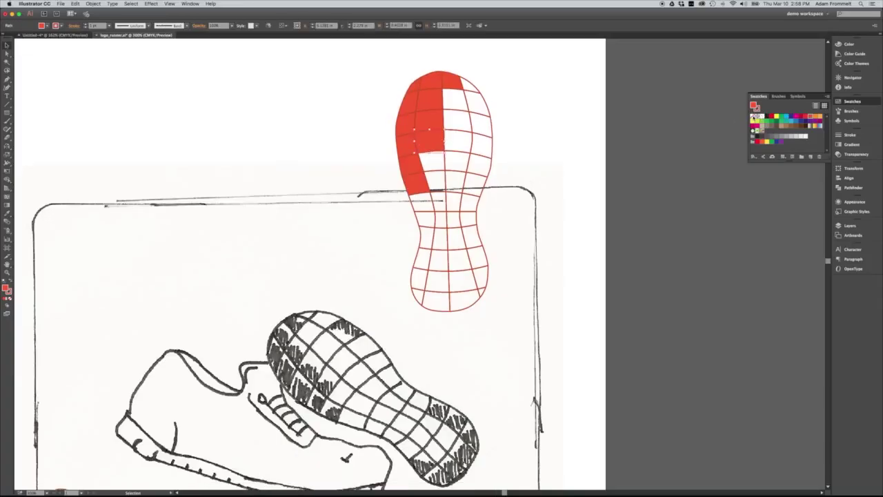
{"action": "left_click", "coordinate": [753, 117]}
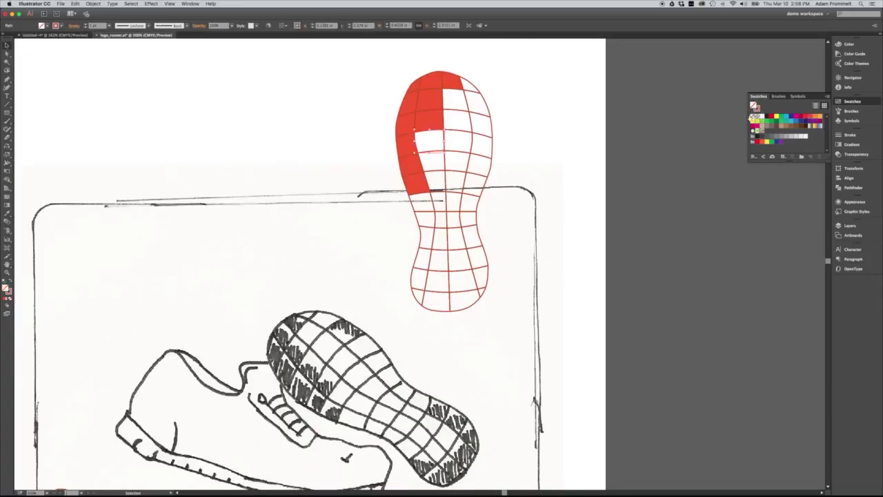
Fill the right-edge cell in the third row of the sole with orange-red.
{"action": "left_click", "coordinate": [486, 137]}
{"action": "left_click", "coordinate": [812, 118]}
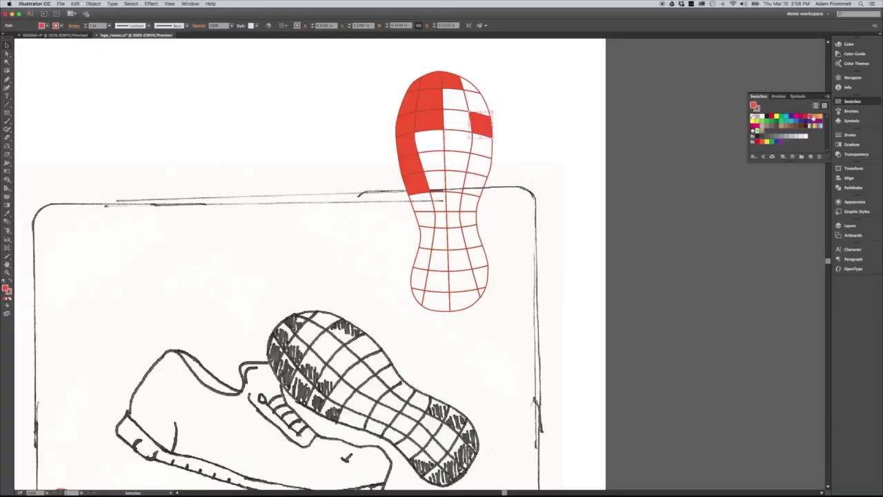
{"action": "left_click", "coordinate": [506, 233]}
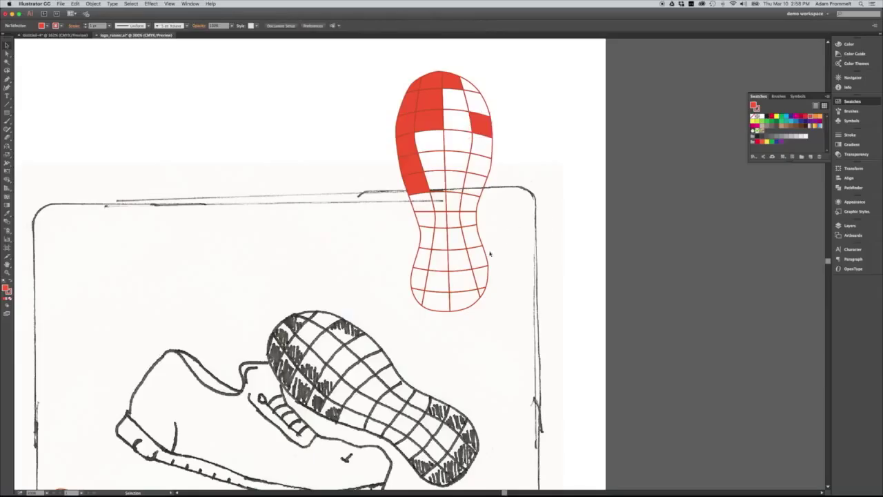
Fill the outer heel cells, the bottom row and the second-lowest cell right of the centre line with orange-red.
{"action": "left_click_drag", "start_coordinate": [489, 255], "coordinate": [475, 298]}
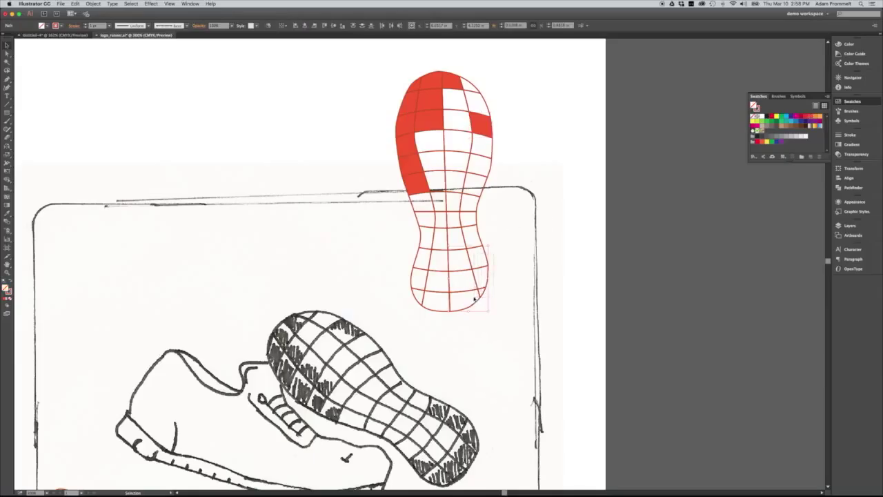
{"action": "left_click_drag", "start_coordinate": [397, 287], "coordinate": [419, 298]}
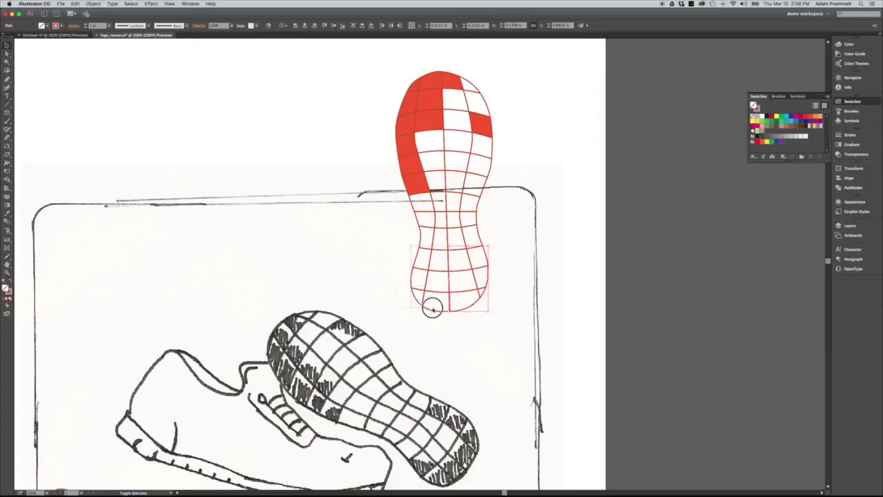
{"action": "left_click_drag", "start_coordinate": [433, 308], "coordinate": [434, 309]}
{"action": "left_click", "coordinate": [809, 117]}
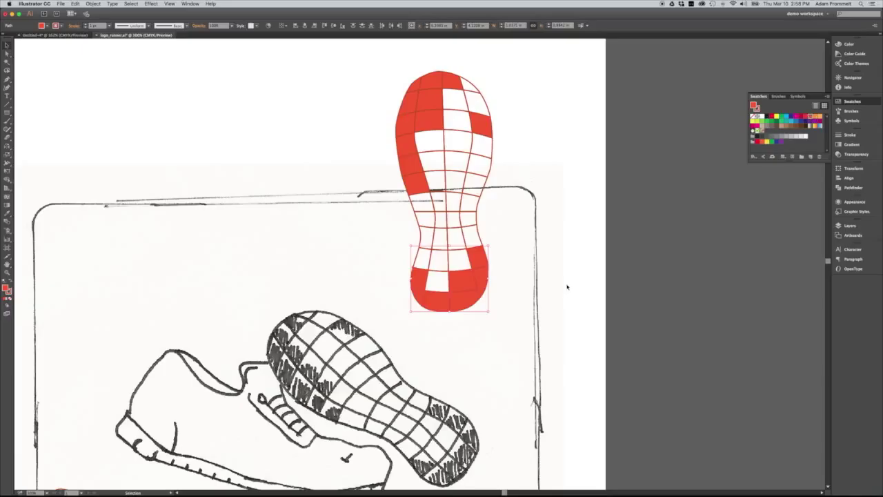
{"action": "left_click", "coordinate": [517, 288]}
Fill the empty cells from toe through arch, plus the second-lowest heel cell right of the centre line, with light orange.
{"action": "scroll", "coordinate": [519, 231], "scroll_direction": "down", "scroll_amount": 2}
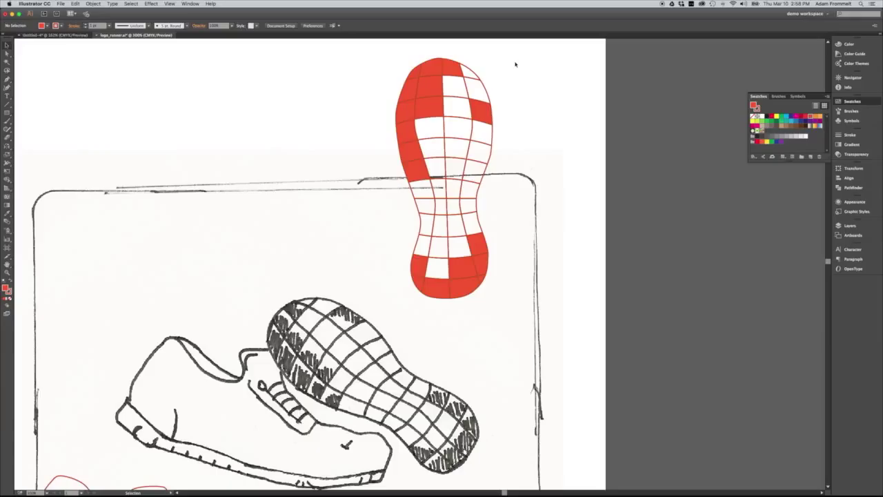
{"action": "left_click", "coordinate": [493, 137]}
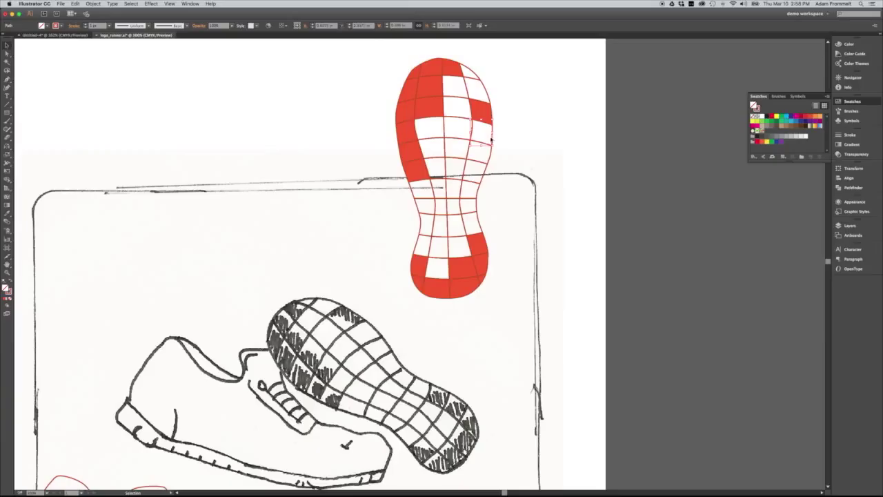
{"action": "left_click", "coordinate": [490, 158]}
{"action": "left_click", "coordinate": [506, 151]}
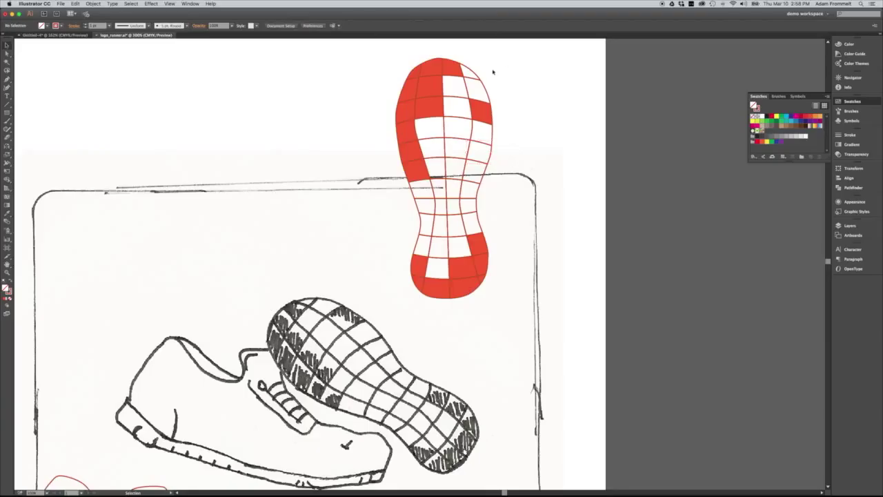
{"action": "left_click", "coordinate": [457, 89]}
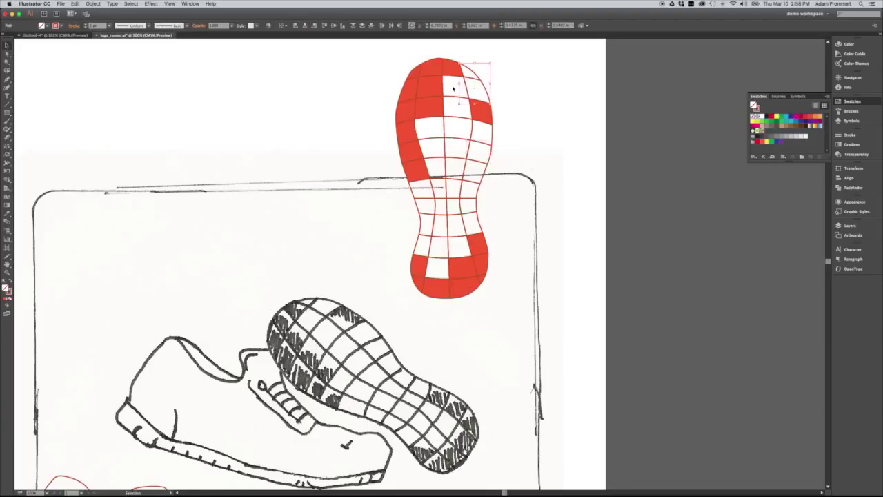
{"action": "left_click_drag", "start_coordinate": [453, 89], "coordinate": [457, 109]}
{"action": "left_click_drag", "start_coordinate": [508, 136], "coordinate": [452, 254]}
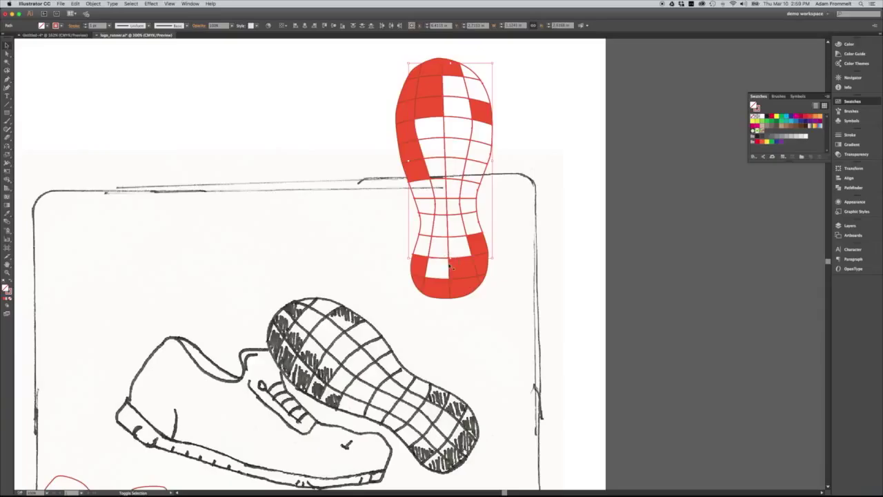
{"action": "left_click", "coordinate": [450, 267], "text": "shift"}
{"action": "left_click", "coordinate": [820, 119]}
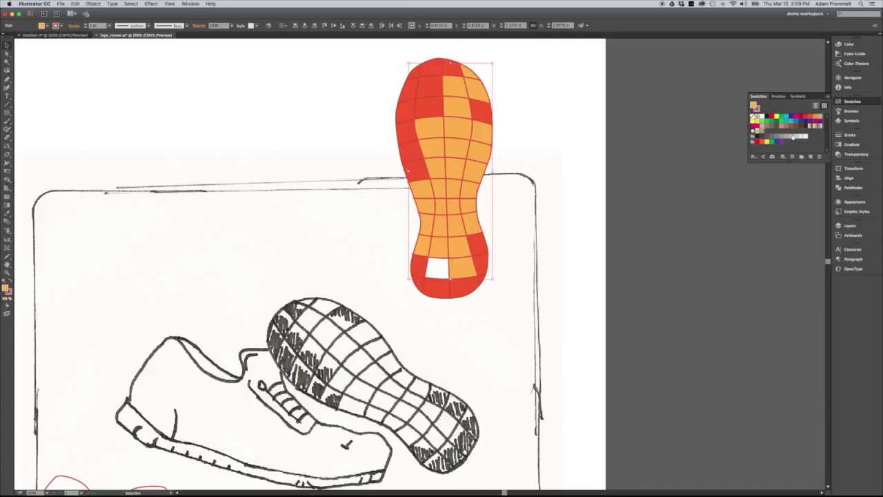
{"action": "left_click", "coordinate": [508, 256]}
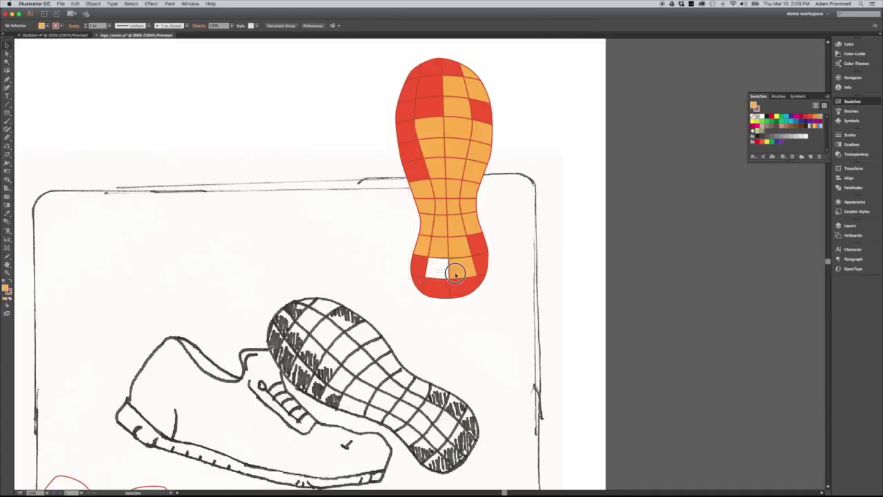
Fill the two inner heel cells beside the centre line with the light orange swatch.
{"action": "left_click", "coordinate": [456, 274]}
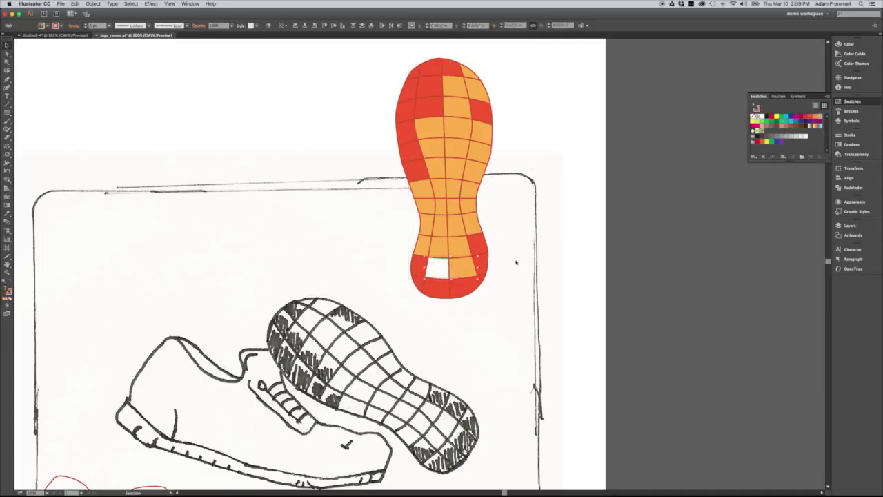
{"action": "left_click", "coordinate": [818, 118]}
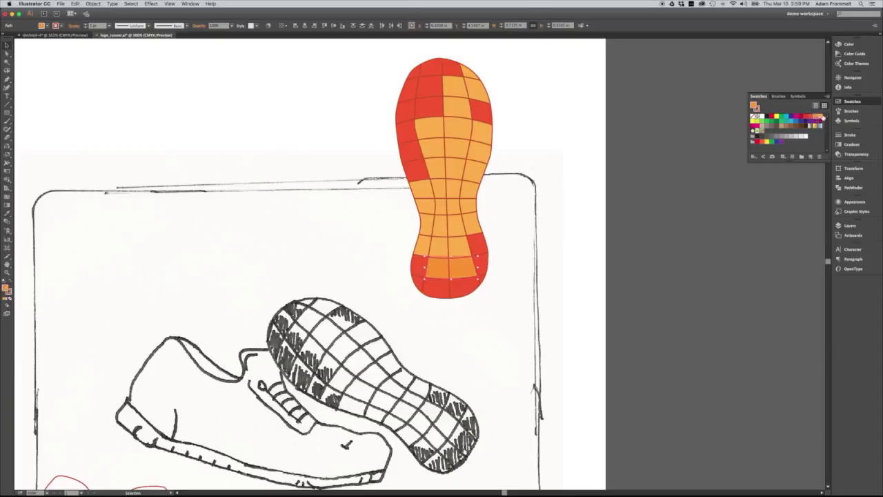
{"action": "left_click", "coordinate": [820, 116]}
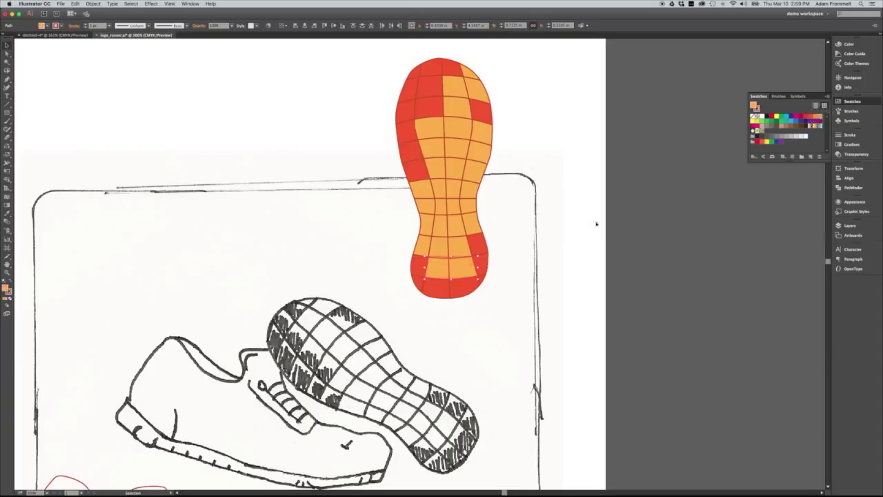
Recolour the inner heel cell right of the centre line with the orange-red swatch.
{"action": "left_click", "coordinate": [463, 267]}
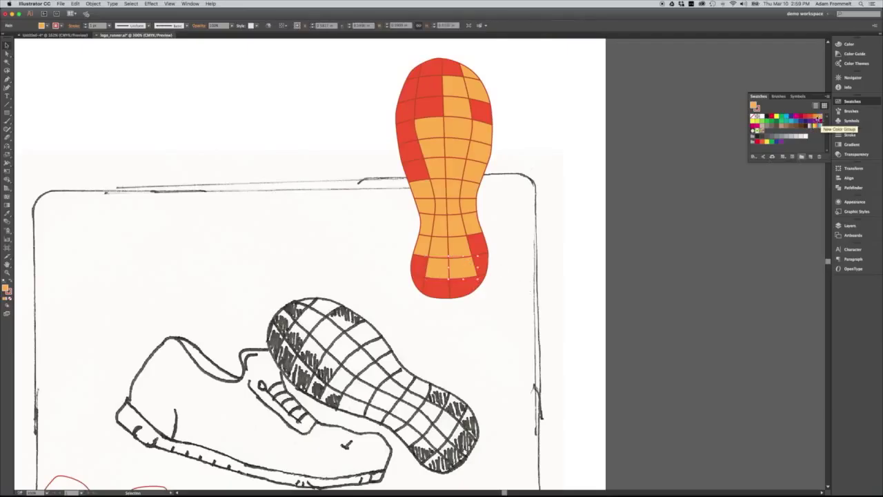
{"action": "left_click", "coordinate": [813, 118]}
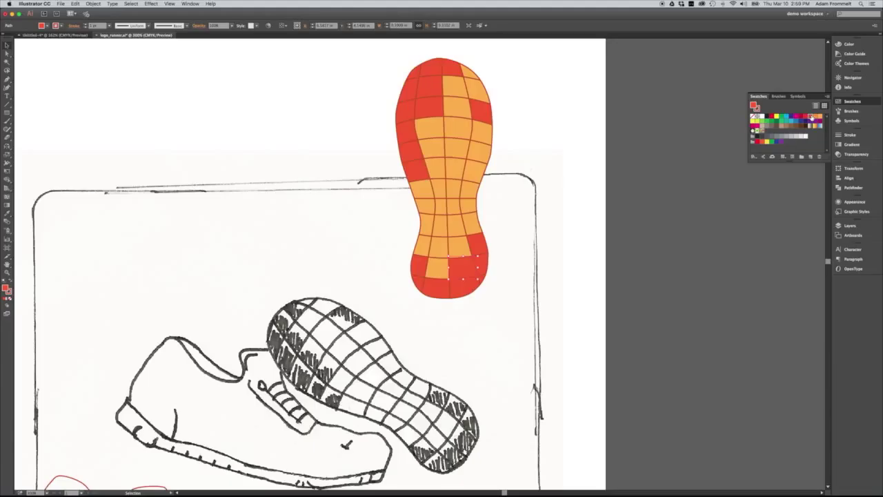
{"action": "left_click", "coordinate": [581, 189]}
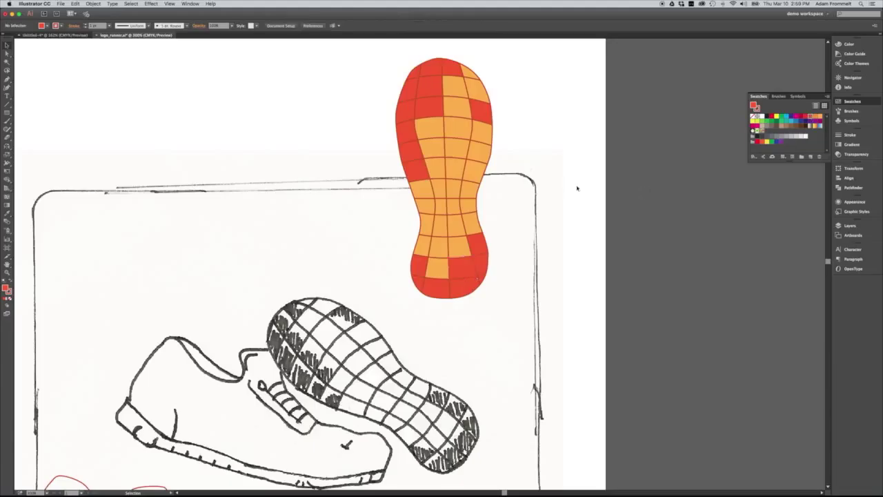
{"action": "left_click", "coordinate": [494, 135]}
{"action": "left_click_drag", "start_coordinate": [515, 73], "coordinate": [399, 285]}
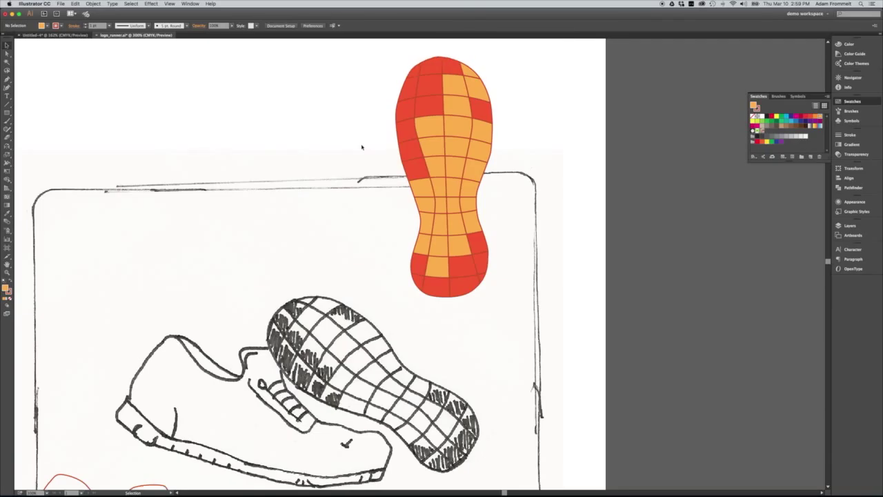
Move the red shoe outline together with its lace and heel details onto the matching shoe in the scanned sketch.
{"action": "scroll", "coordinate": [361, 144], "scroll_direction": "down", "scroll_amount": 5}
{"action": "scroll", "coordinate": [362, 147], "scroll_direction": "left", "scroll_amount": 3}
{"action": "scroll", "coordinate": [361, 148], "scroll_direction": "down", "scroll_amount": 4}
{"action": "scroll", "coordinate": [361, 148], "scroll_direction": "left", "scroll_amount": 2}
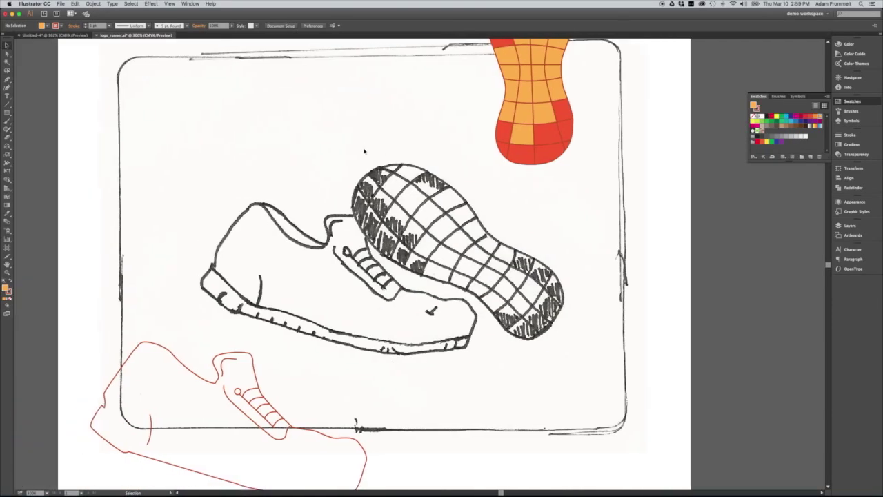
{"action": "scroll", "coordinate": [269, 348], "scroll_direction": "down", "scroll_amount": 4}
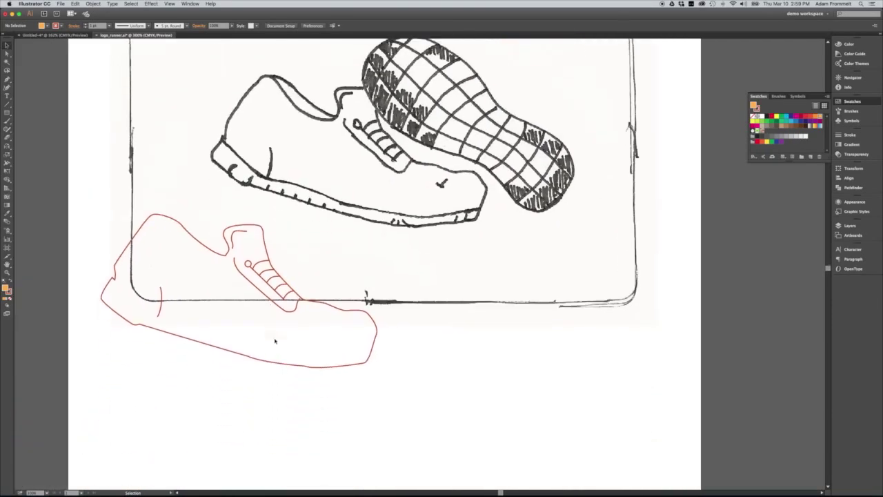
{"action": "left_click", "coordinate": [295, 312]}
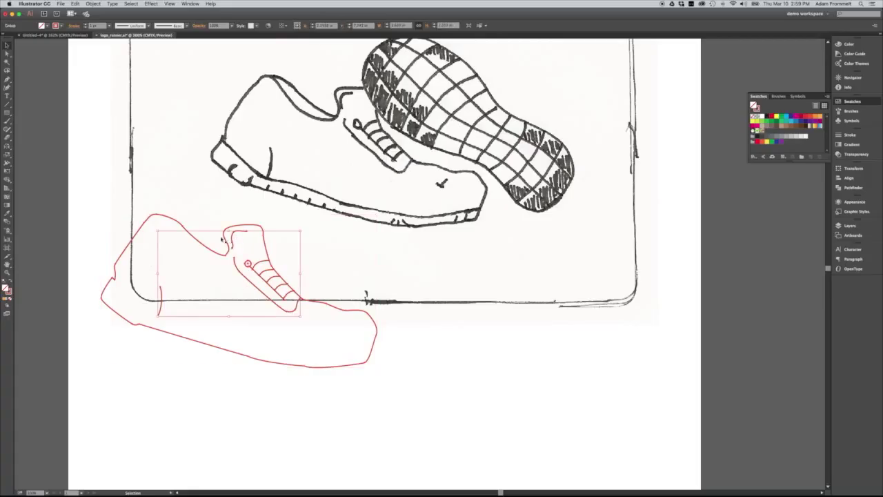
{"action": "left_click_drag", "start_coordinate": [342, 256], "coordinate": [186, 288]}
{"action": "mouse_move", "coordinate": [268, 363]}
{"action": "left_mouse_down"}
{"action": "mouse_move", "coordinate": [347, 333]}
{"action": "mouse_move", "coordinate": [375, 201]}
{"action": "mouse_move", "coordinate": [379, 220]}
{"action": "mouse_move", "coordinate": [319, 316]}
{"action": "mouse_move", "coordinate": [318, 283]}
{"action": "mouse_move", "coordinate": [300, 310]}
{"action": "mouse_move", "coordinate": [296, 351]}
{"action": "left_mouse_up"}
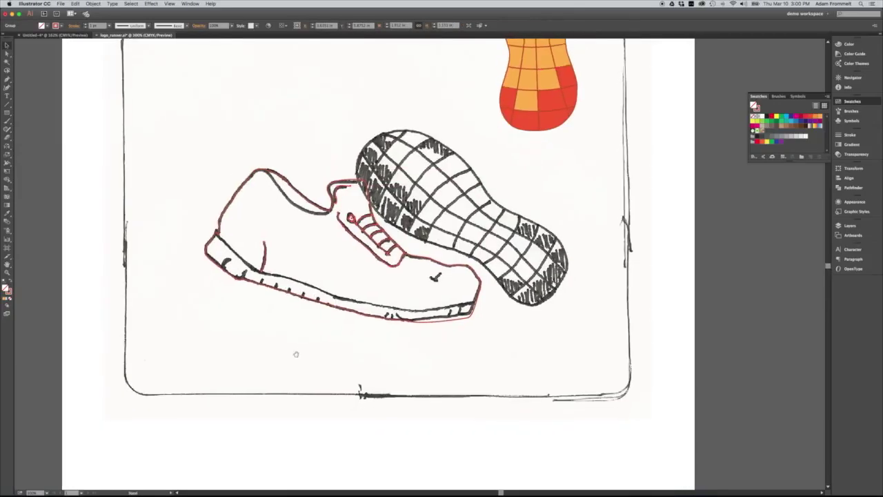
{"action": "left_click", "coordinate": [223, 137]}
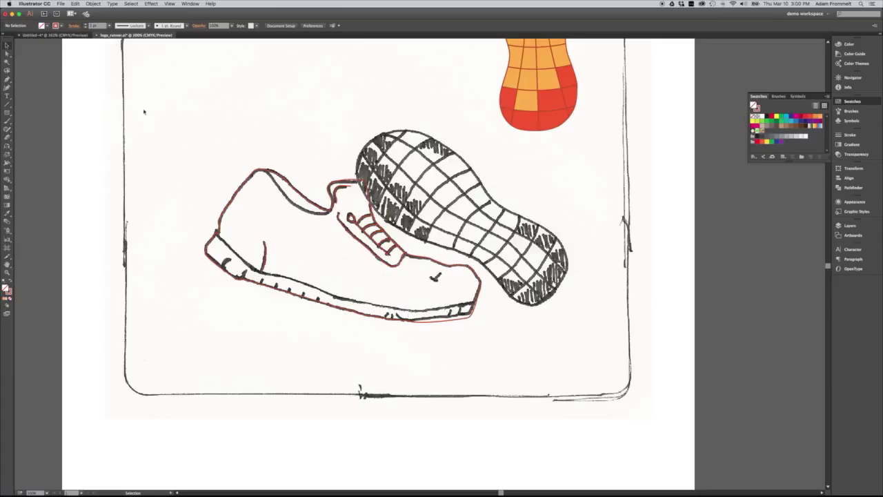
Trace the shoe's inner collar curve with the Pen tool, extending both ends of the path beyond the outline.
{"action": "left_click", "coordinate": [8, 79]}
{"action": "left_click", "coordinate": [8, 79]}
{"action": "mouse_move", "coordinate": [231, 155]}
{"action": "left_mouse_down"}
{"action": "mouse_move", "coordinate": [256, 163]}
{"action": "mouse_move", "coordinate": [297, 208]}
{"action": "mouse_move", "coordinate": [334, 212]}
{"action": "left_mouse_up"}
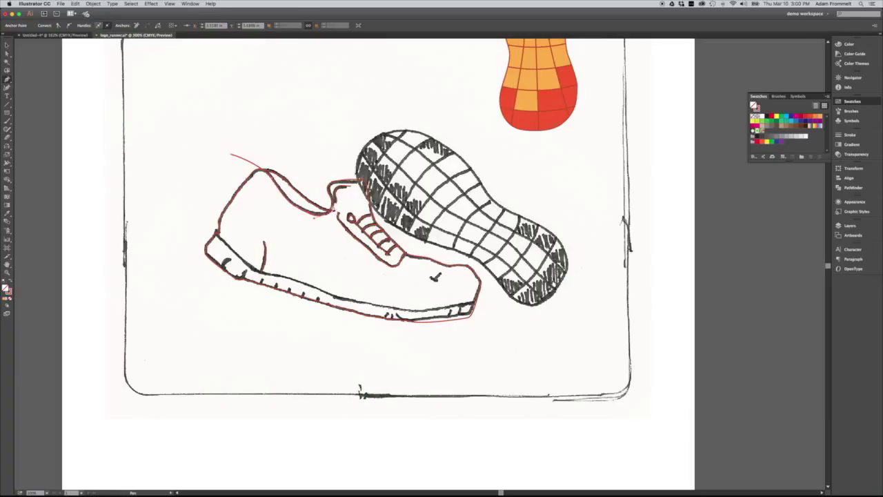
{"action": "left_click", "coordinate": [329, 204]}
{"action": "left_click_drag", "start_coordinate": [323, 199], "coordinate": [285, 148]}
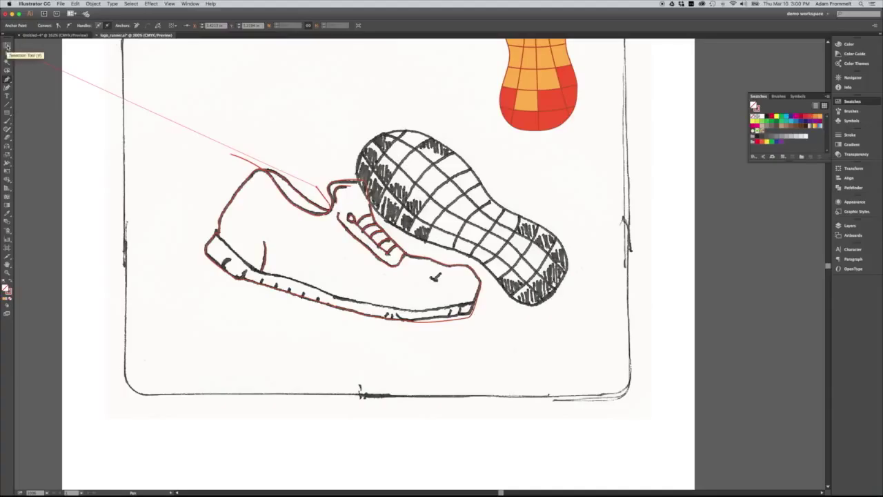
{"action": "left_click", "coordinate": [7, 47]}
{"action": "left_click", "coordinate": [308, 143]}
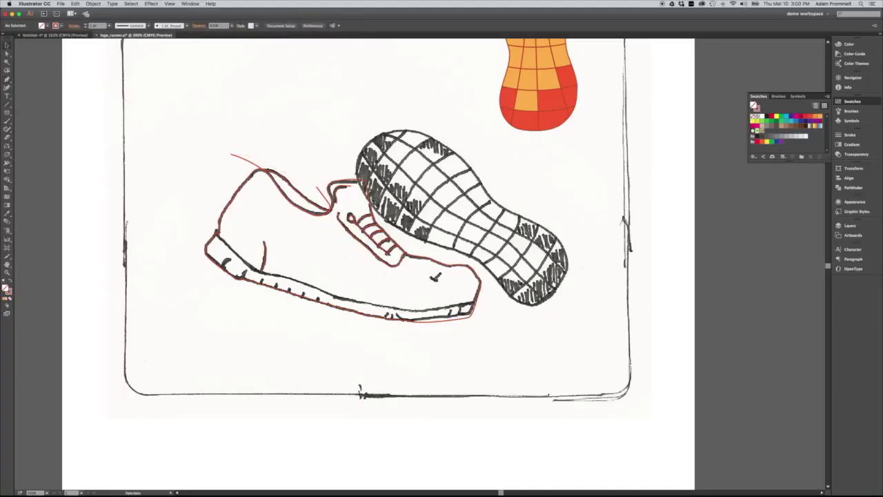
Trace the upper edge of the shoe's midsole with the Pen tool from beyond the heel to beyond the toe.
{"action": "left_click", "coordinate": [7, 79]}
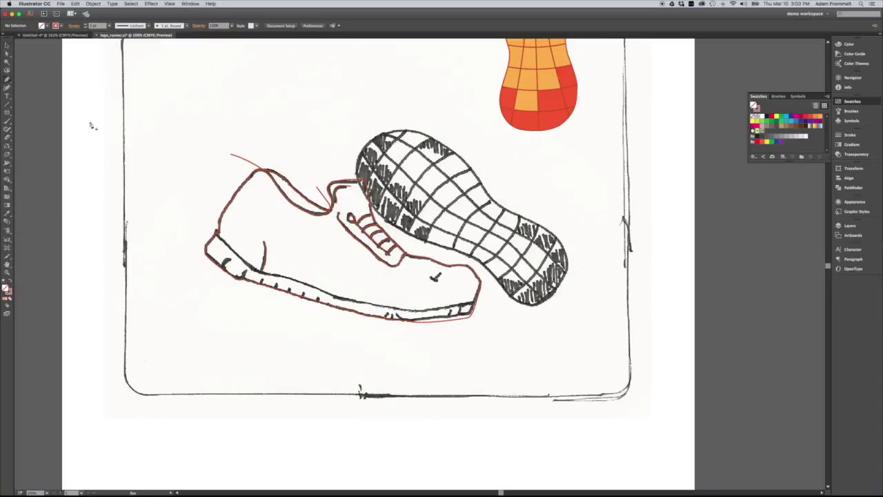
{"action": "left_click", "coordinate": [205, 220]}
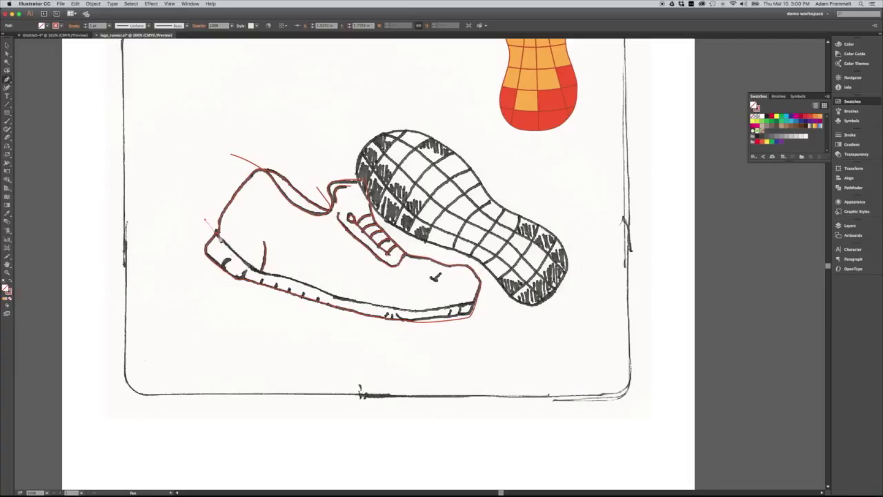
{"action": "right_click", "coordinate": [219, 233]}
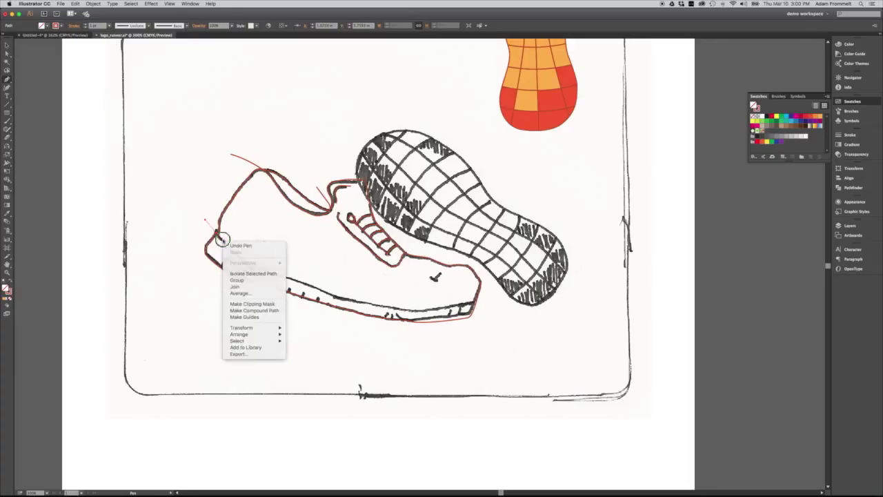
{"action": "key", "text": "Escape"}
{"action": "left_click", "coordinate": [223, 242]}
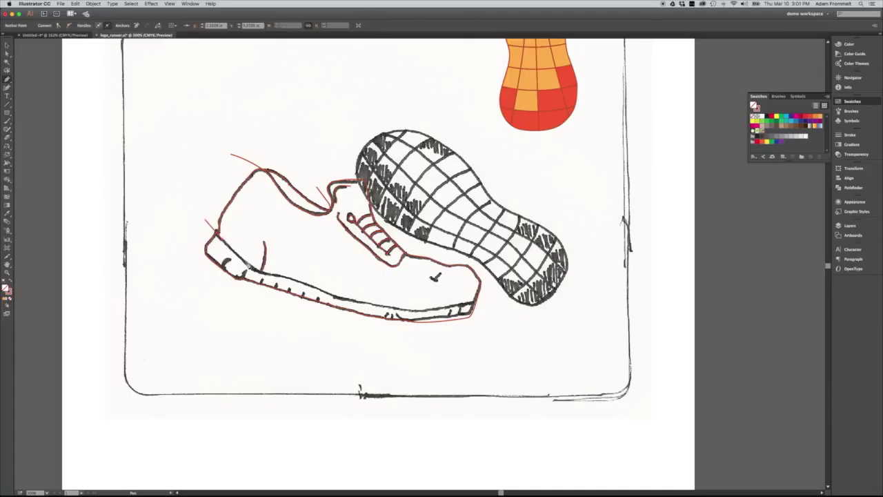
{"action": "left_click_drag", "start_coordinate": [248, 265], "coordinate": [421, 312]}
{"action": "left_click", "coordinate": [466, 307]}
{"action": "left_click", "coordinate": [489, 301]}
{"action": "key", "text": "v"}
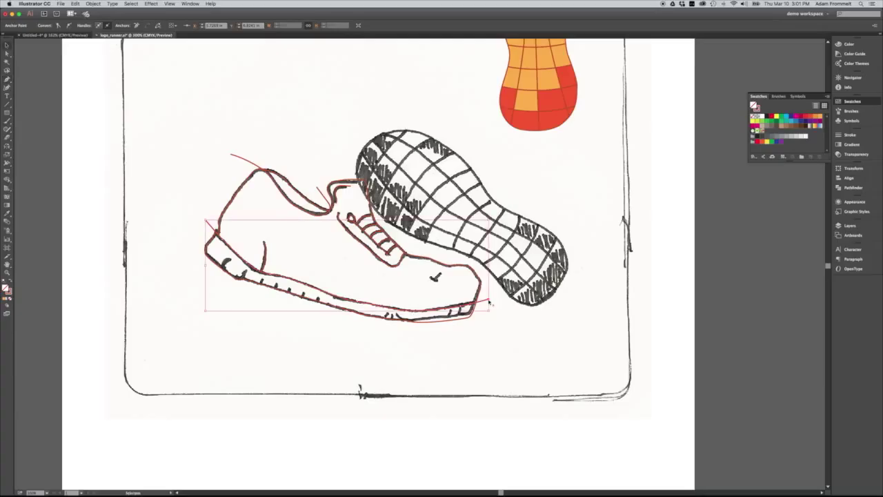
Select the midsole line, the collar curve and the shoe outline, and divide the outline along them with the Pathfinder Divide operation.
{"action": "left_click", "coordinate": [156, 241]}
{"action": "left_click", "coordinate": [210, 226]}
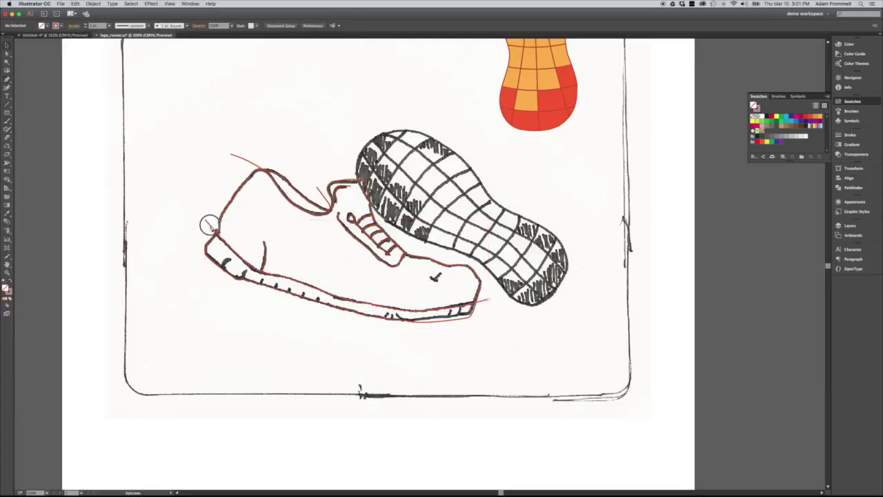
{"action": "left_click", "coordinate": [238, 157], "text": "shift"}
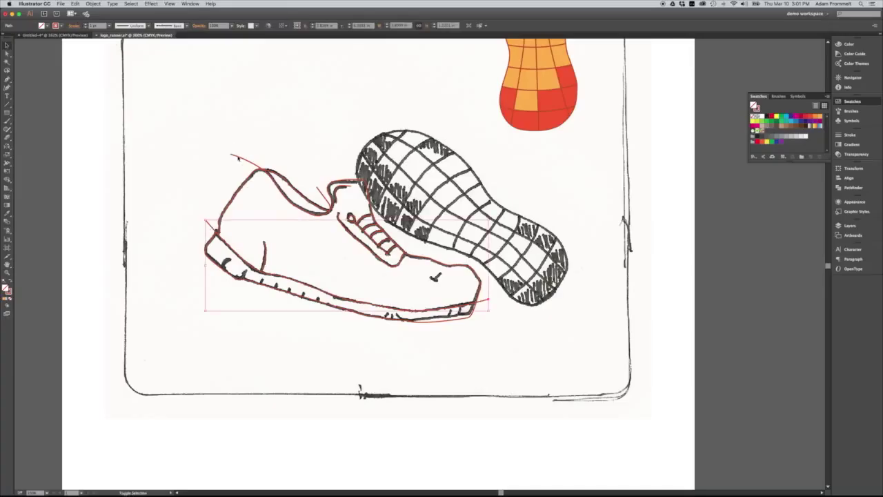
{"action": "left_click", "coordinate": [239, 157], "text": "shift"}
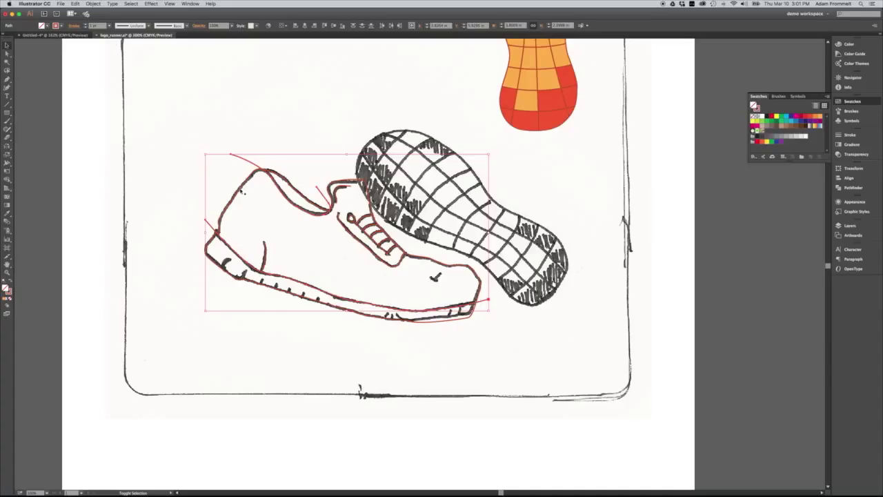
{"action": "left_click", "coordinate": [241, 189], "text": "shift"}
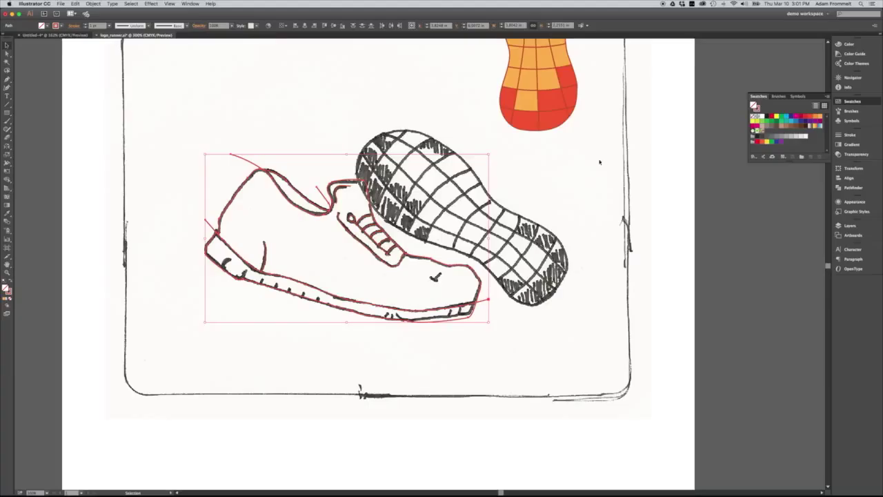
{"action": "left_click", "coordinate": [850, 188]}
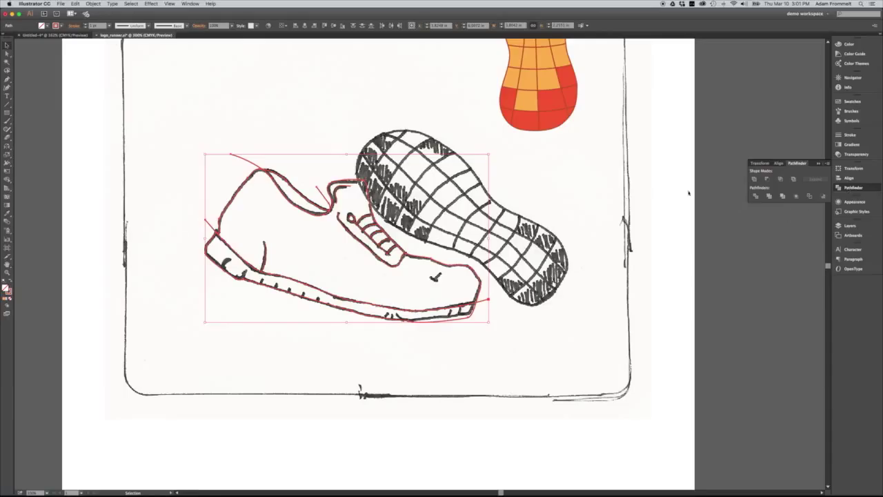
{"action": "left_click", "coordinate": [755, 197]}
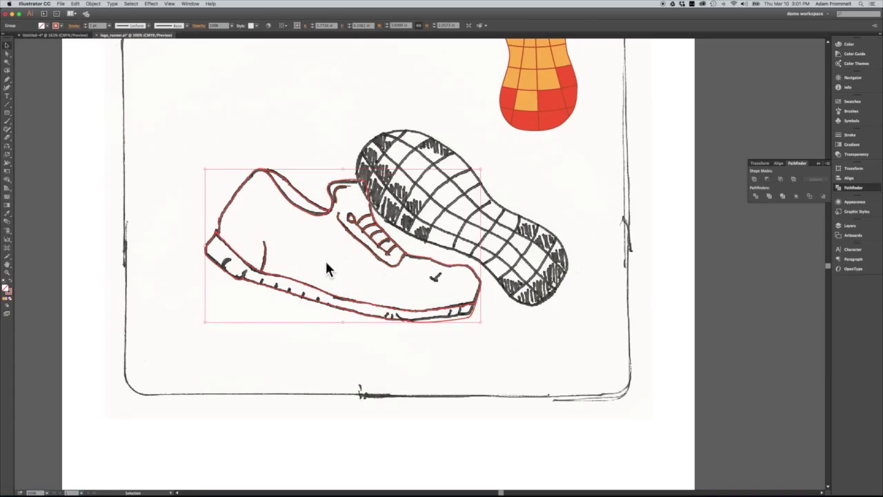
Move the divided shoe together with its lace and heel details off the scan to the blank area below it.
{"action": "scroll", "coordinate": [327, 264], "scroll_direction": "down", "scroll_amount": 5}
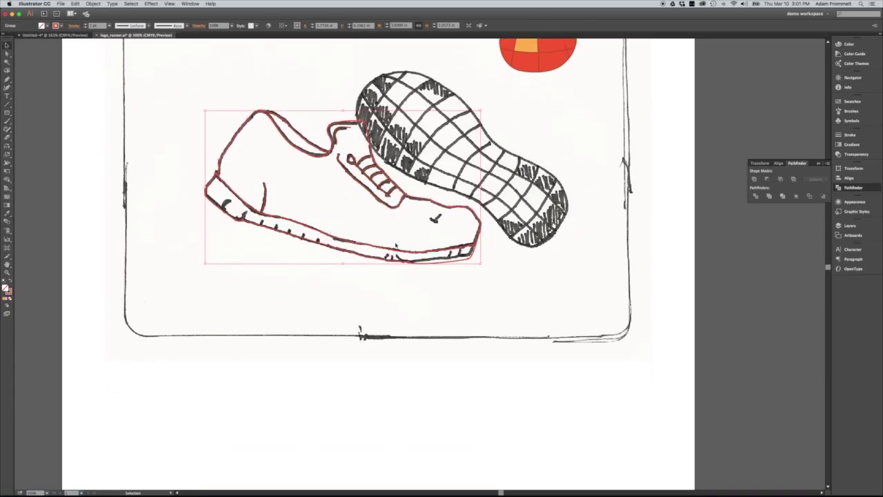
{"action": "scroll", "coordinate": [397, 245], "scroll_direction": "down", "scroll_amount": 5}
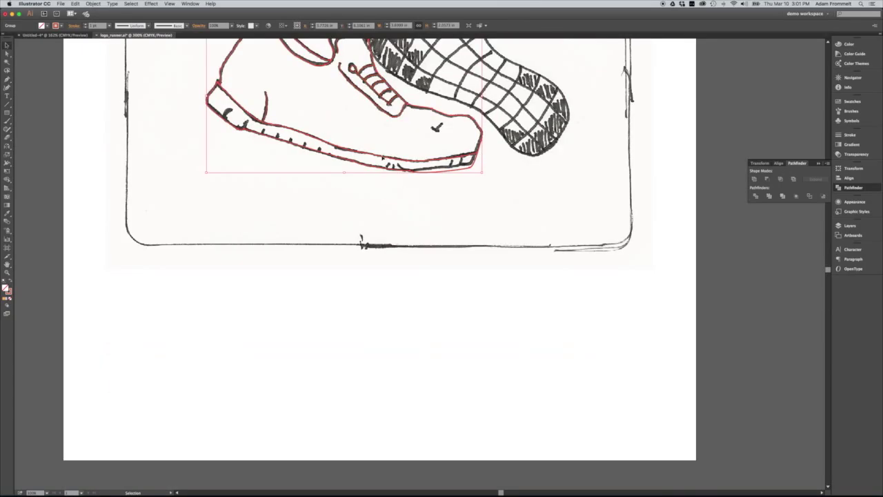
{"action": "left_click_drag", "start_coordinate": [383, 158], "coordinate": [394, 397]}
{"action": "key", "text": "super+z"}
{"action": "mouse_move", "coordinate": [404, 217]}
{"action": "left_mouse_down"}
{"action": "mouse_move", "coordinate": [353, 63]}
{"action": "mouse_move", "coordinate": [371, 282]}
{"action": "mouse_move", "coordinate": [386, 329]}
{"action": "left_mouse_up"}
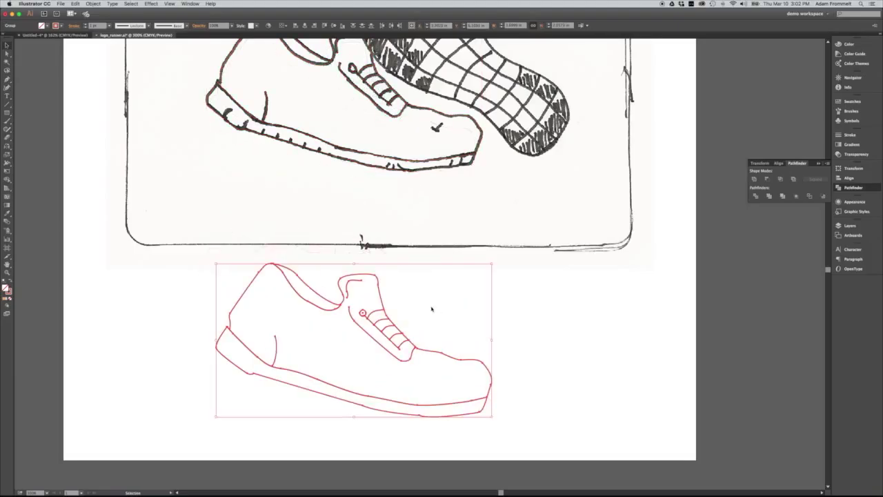
{"action": "left_click", "coordinate": [432, 309]}
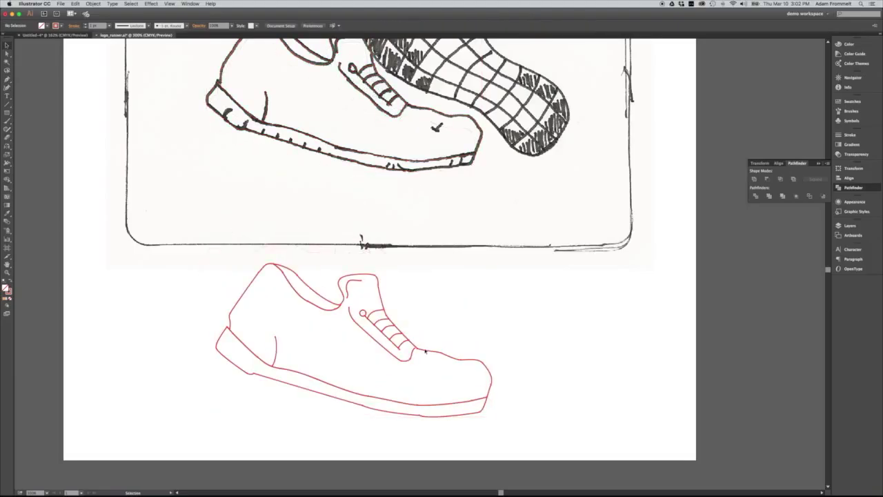
Ungroup the divided shoe shapes into separate pieces.
{"action": "left_click", "coordinate": [329, 301]}
{"action": "right_click", "coordinate": [329, 301]}
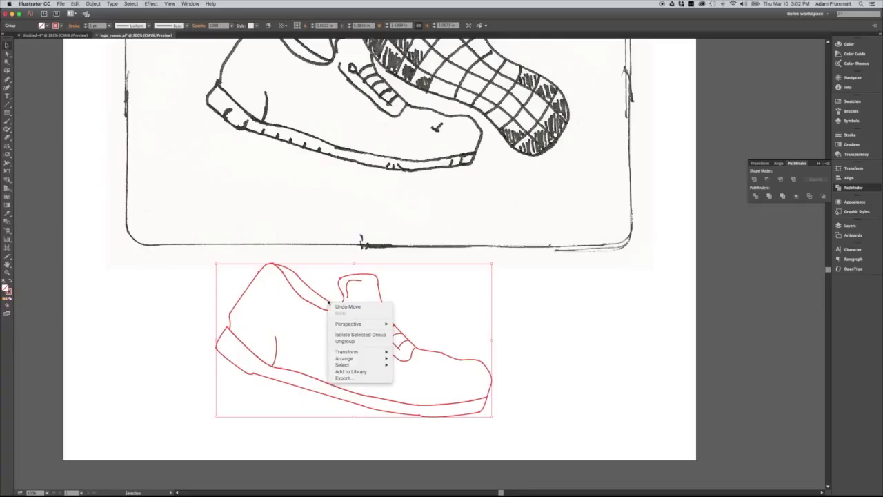
{"action": "left_click", "coordinate": [343, 341]}
{"action": "left_click", "coordinate": [336, 334]}
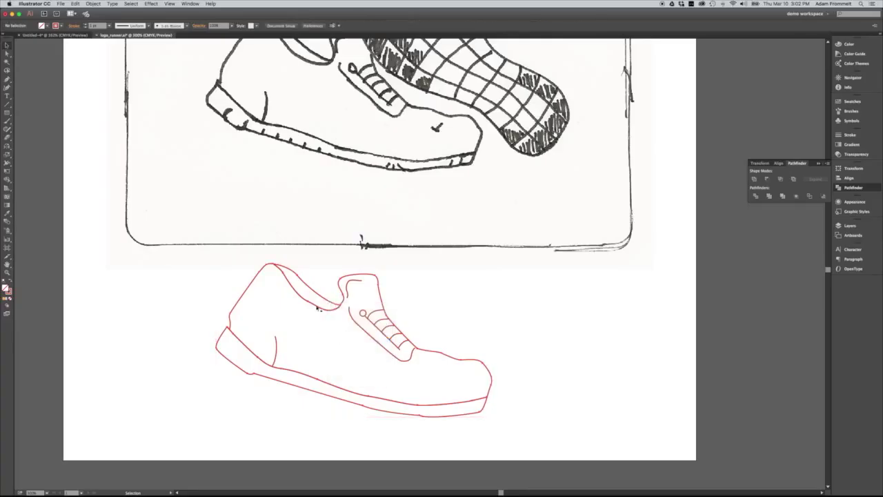
Fill the inner collar piece of the shoe with the light orange swatch.
{"action": "left_click", "coordinate": [317, 304]}
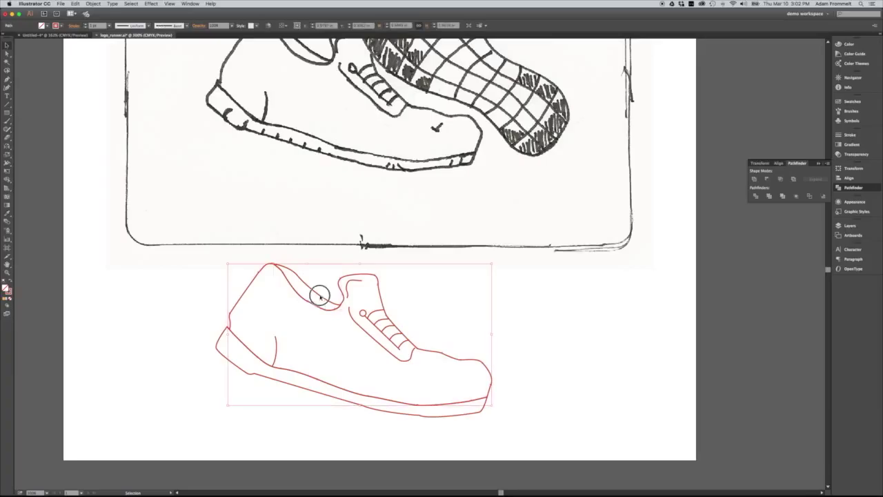
{"action": "left_click", "coordinate": [321, 297]}
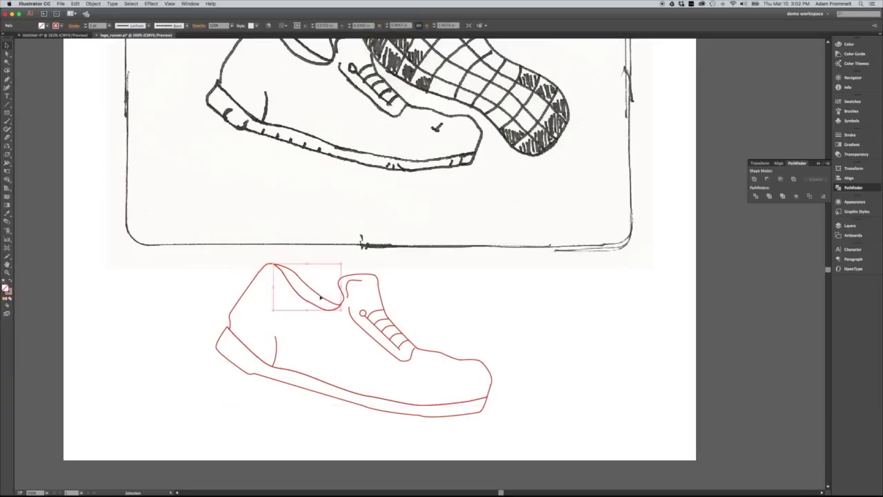
{"action": "left_click", "coordinate": [853, 101]}
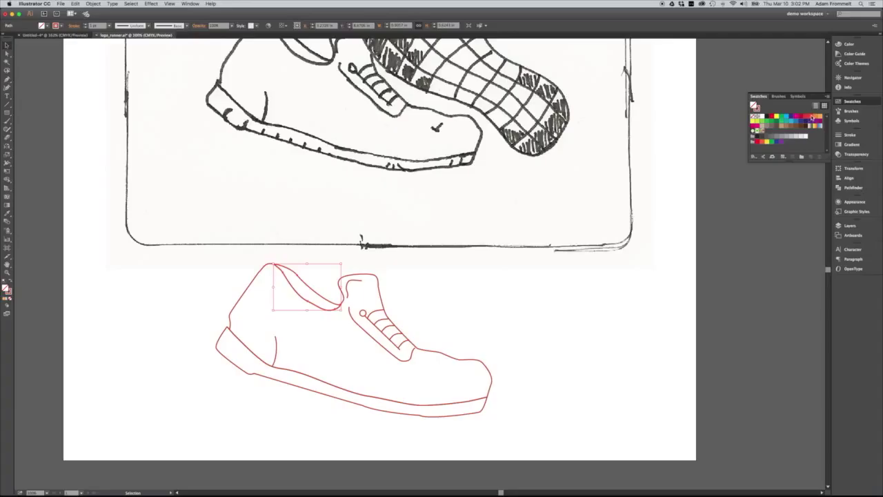
{"action": "left_click", "coordinate": [817, 118]}
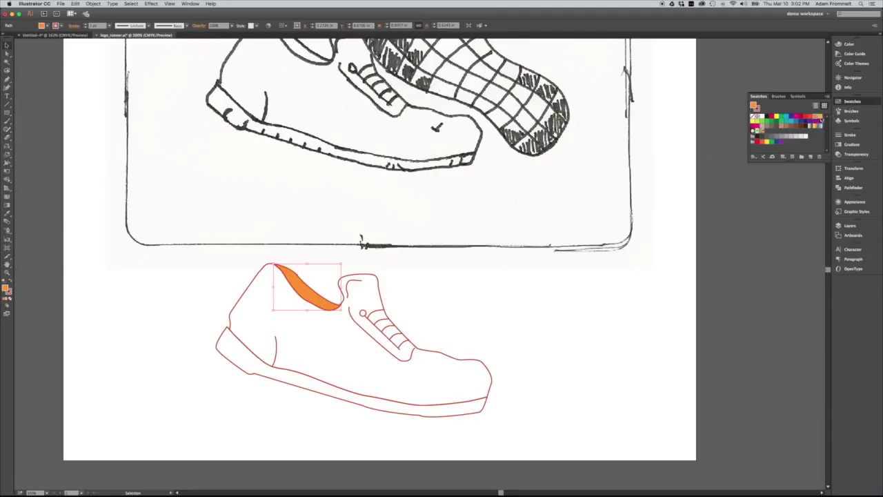
{"action": "left_click", "coordinate": [819, 116]}
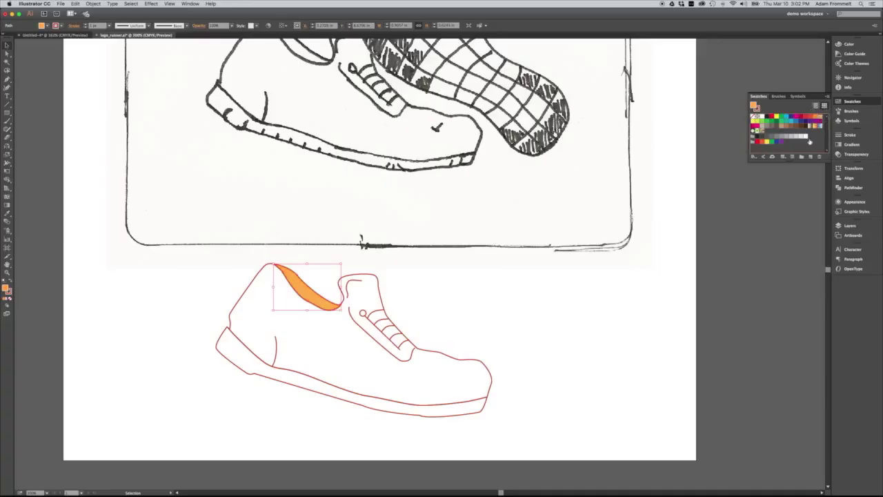
Fill the midsole with the light orange swatch and the shoe's upper with the darker orange swatch.
{"action": "left_click", "coordinate": [297, 389]}
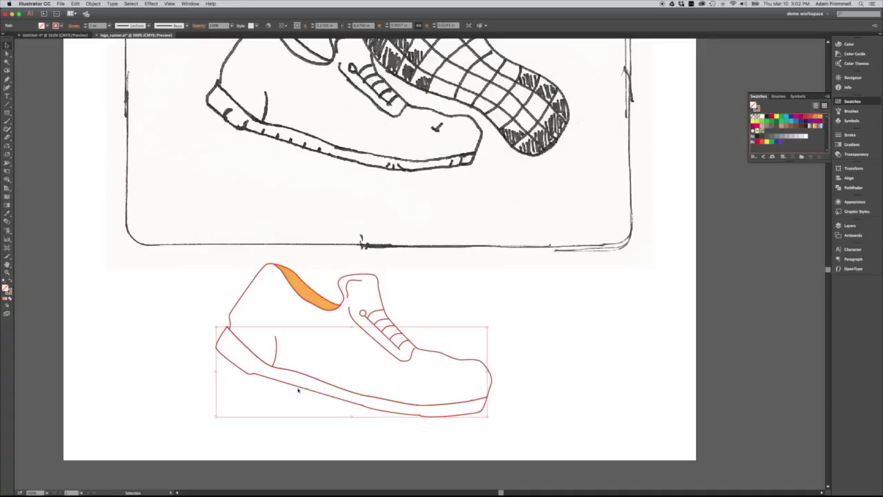
{"action": "left_click", "coordinate": [821, 120]}
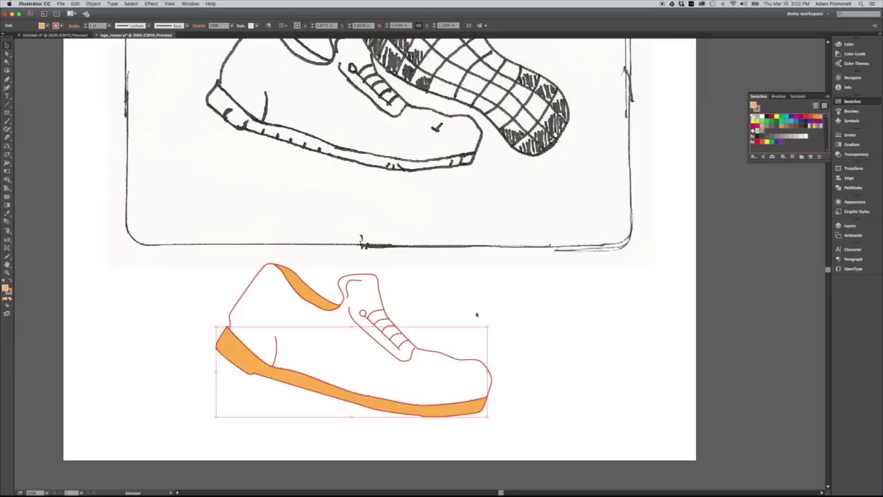
{"action": "left_click_drag", "start_coordinate": [476, 312], "coordinate": [446, 365]}
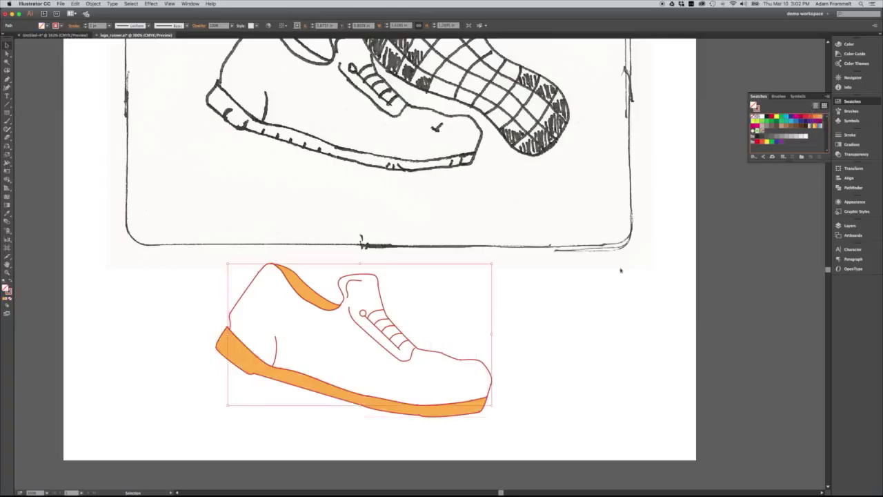
{"action": "left_click", "coordinate": [816, 118]}
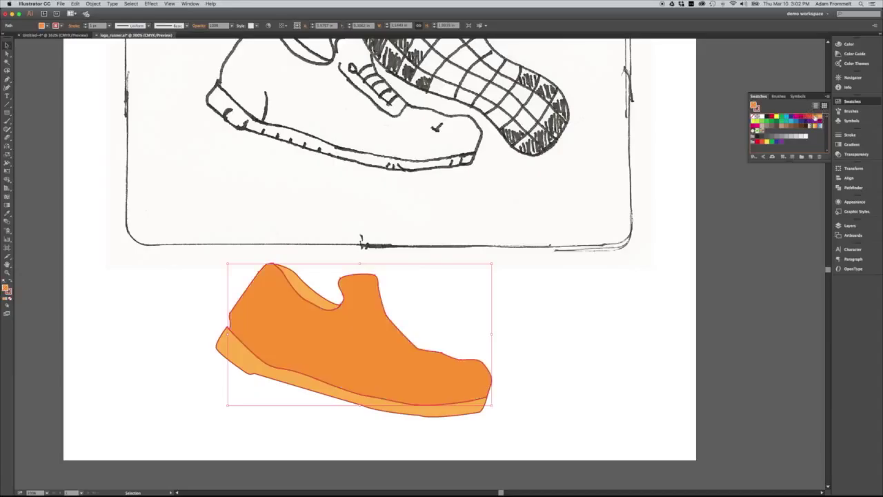
{"action": "left_click", "coordinate": [606, 335]}
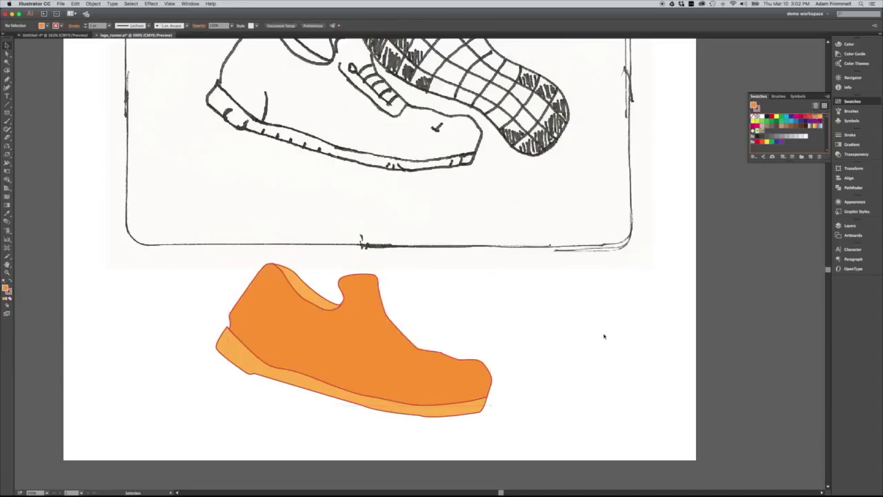
Send the filled upper, collar and midsole pieces to the back, behind the lace and heel detail lines.
{"action": "left_click", "coordinate": [351, 337]}
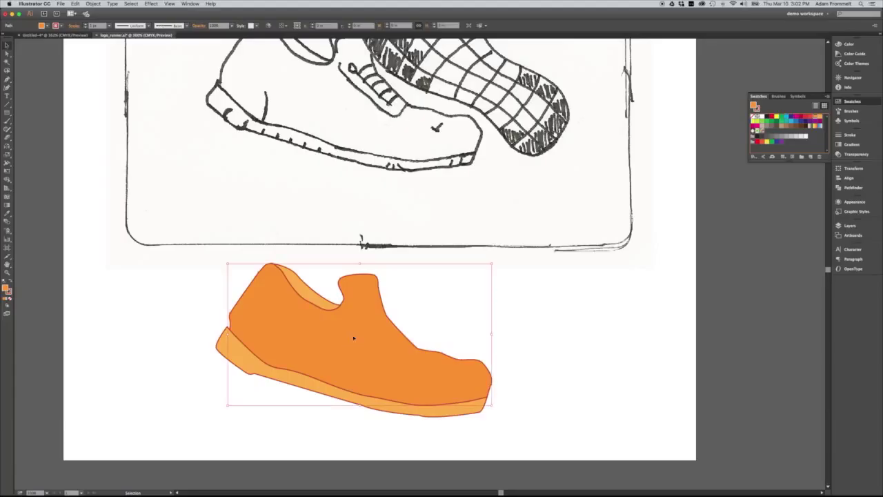
{"action": "left_click", "coordinate": [318, 303], "text": "shift"}
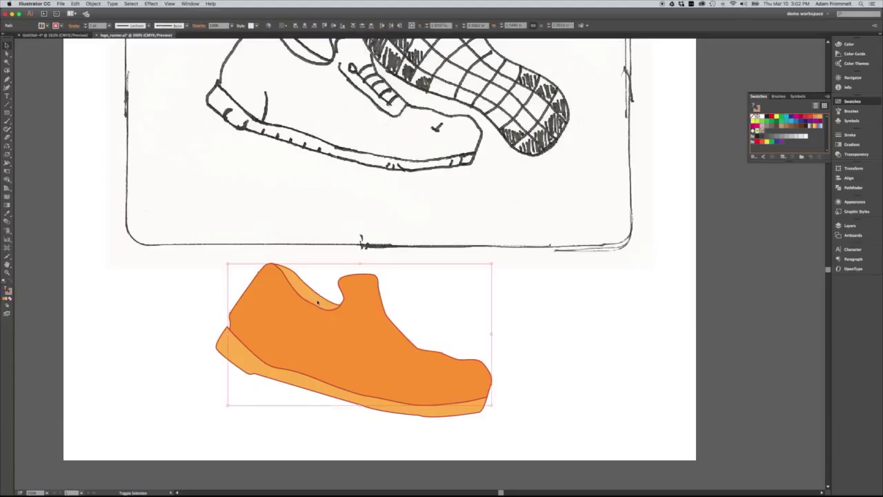
{"action": "left_click", "coordinate": [285, 376], "text": "shift"}
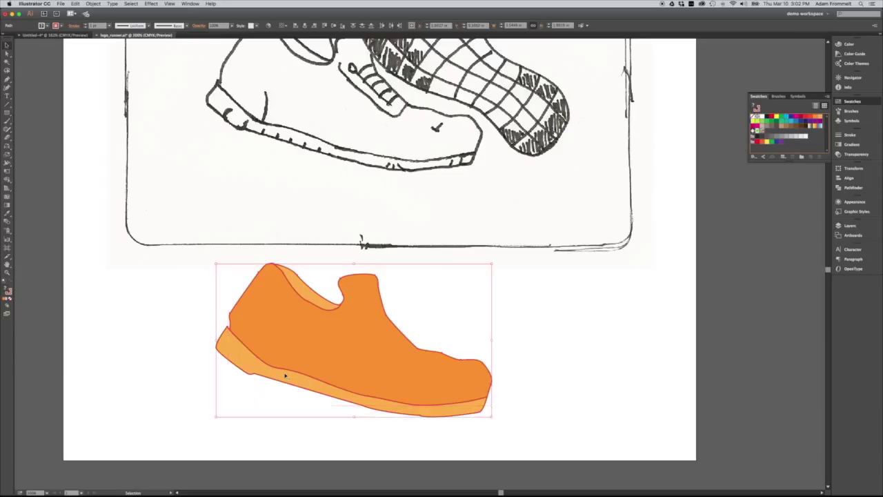
{"action": "left_click", "coordinate": [91, 4]}
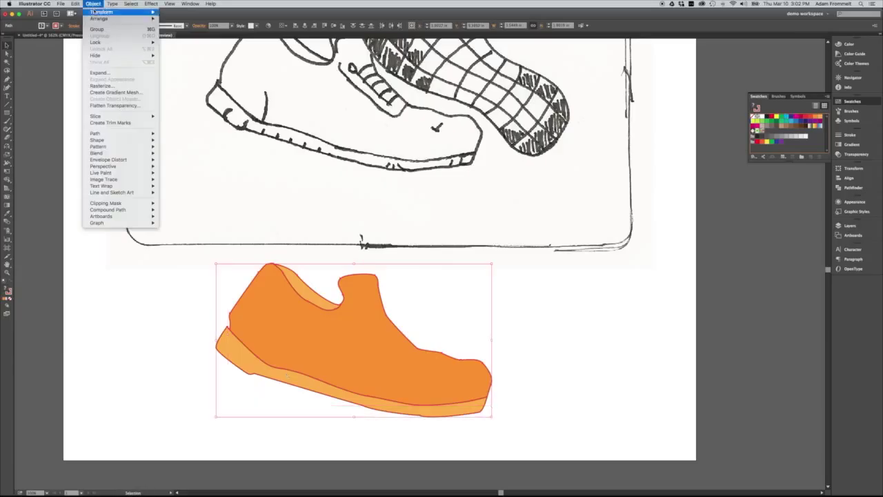
{"action": "mouse_move", "coordinate": [100, 19]}
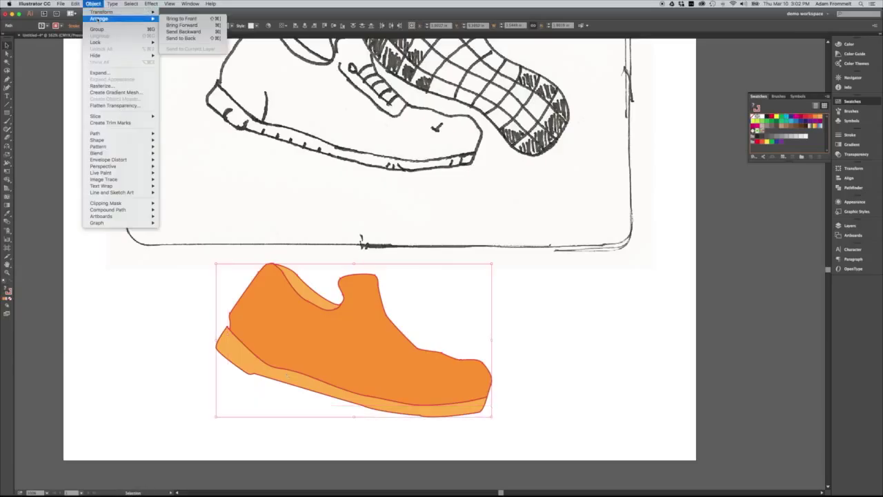
{"action": "left_click", "coordinate": [184, 38]}
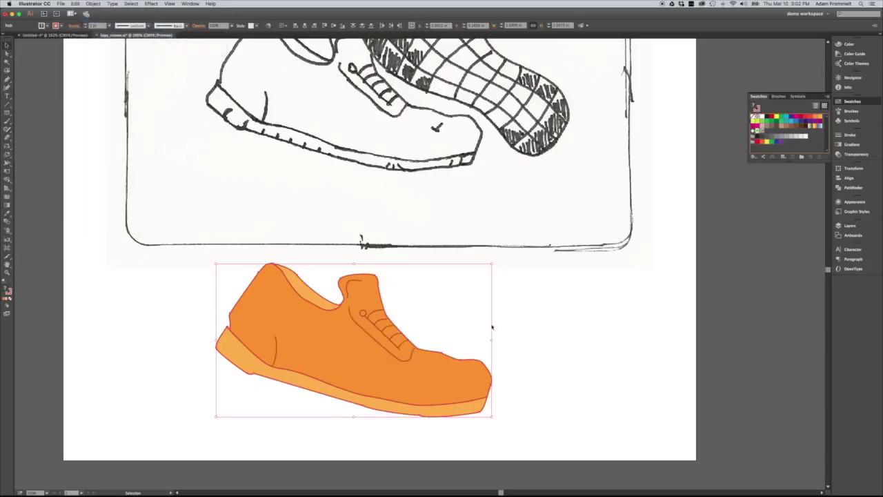
{"action": "left_click", "coordinate": [534, 333]}
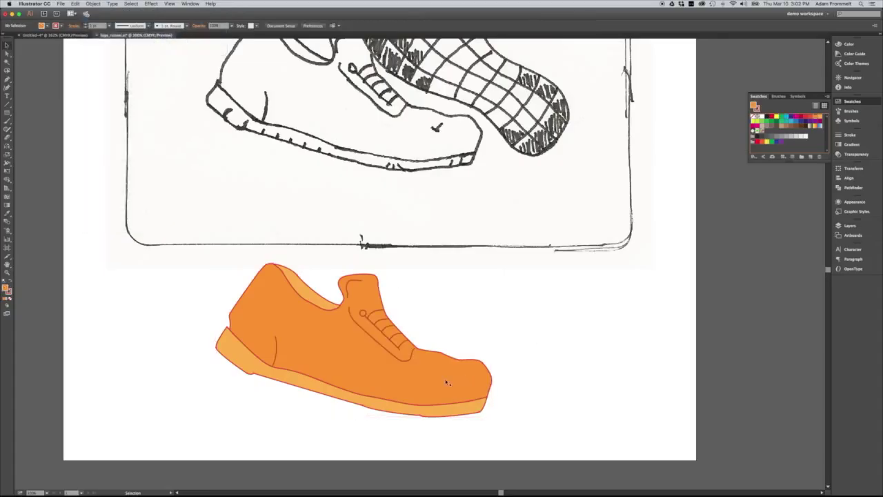
Group all the coloured shoe pieces with their detail lines and move the group onto the shoe in the scanned sketch.
{"action": "left_click", "coordinate": [447, 381]}
{"action": "left_click", "coordinate": [558, 318]}
{"action": "left_click_drag", "start_coordinate": [540, 283], "coordinate": [153, 415]}
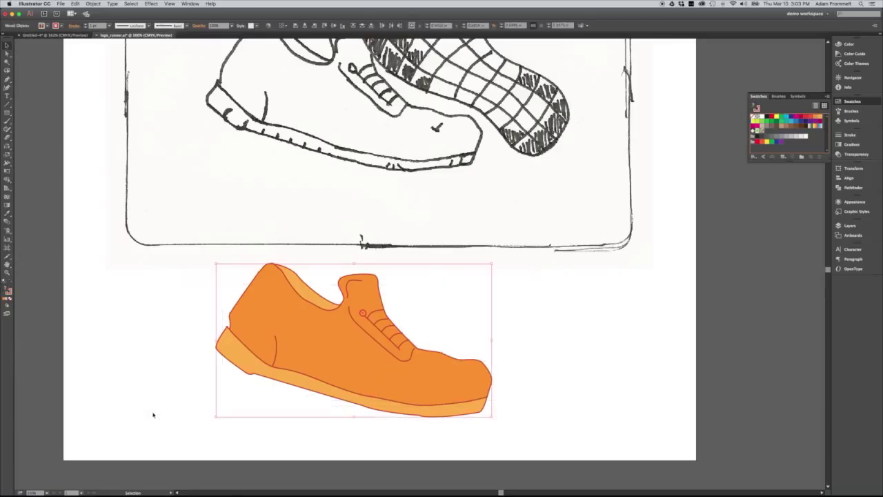
{"action": "key", "text": "super+g"}
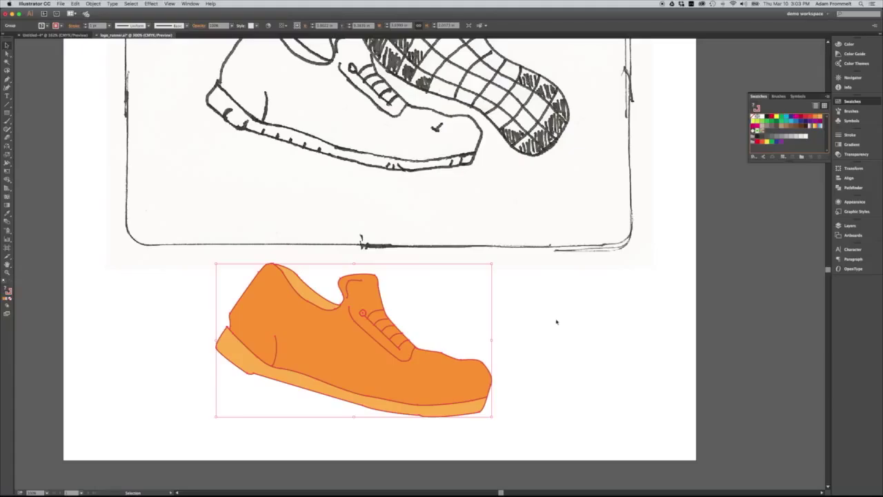
{"action": "key", "text": "super+0"}
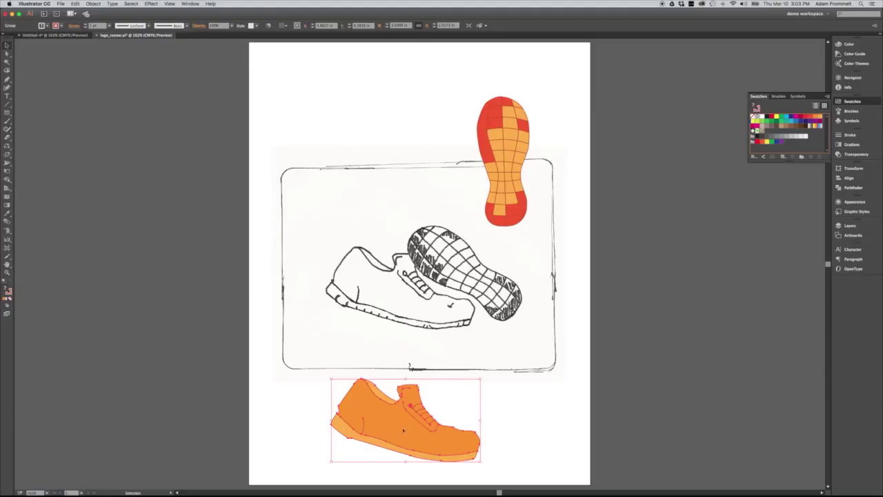
{"action": "left_click_drag", "start_coordinate": [404, 431], "coordinate": [397, 301]}
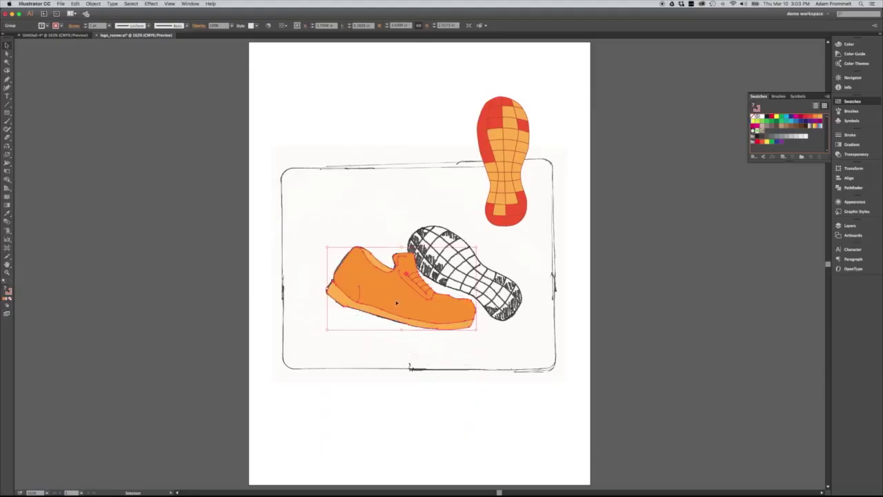
Move the coloured sole into the sketch frame, tilt it counterclockwise and recolour its outlines dark grey.
{"action": "left_click_drag", "start_coordinate": [509, 141], "coordinate": [504, 227]}
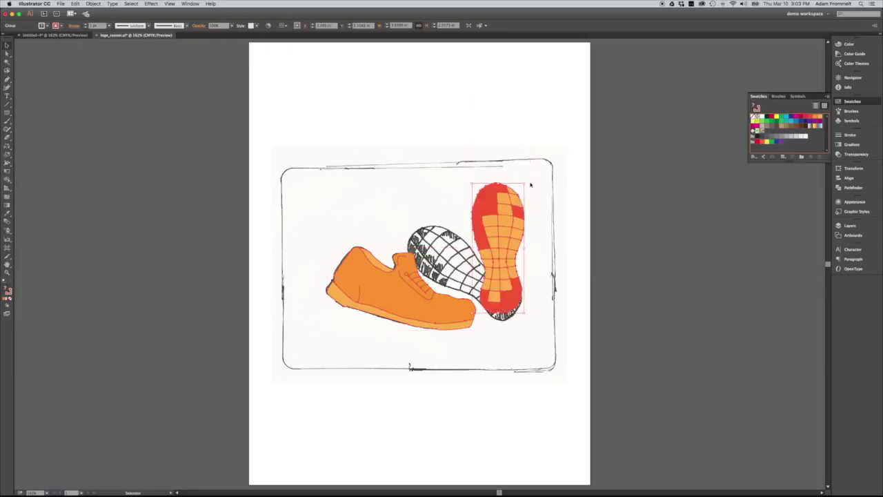
{"action": "left_click_drag", "start_coordinate": [527, 183], "coordinate": [500, 182]}
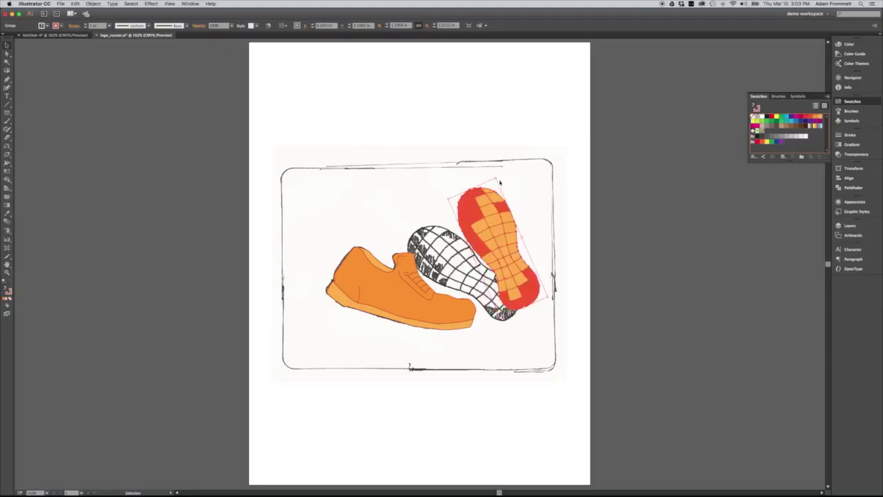
{"action": "left_click", "coordinate": [757, 109]}
{"action": "left_click", "coordinate": [767, 137]}
{"action": "left_click_drag", "start_coordinate": [497, 176], "coordinate": [494, 176]}
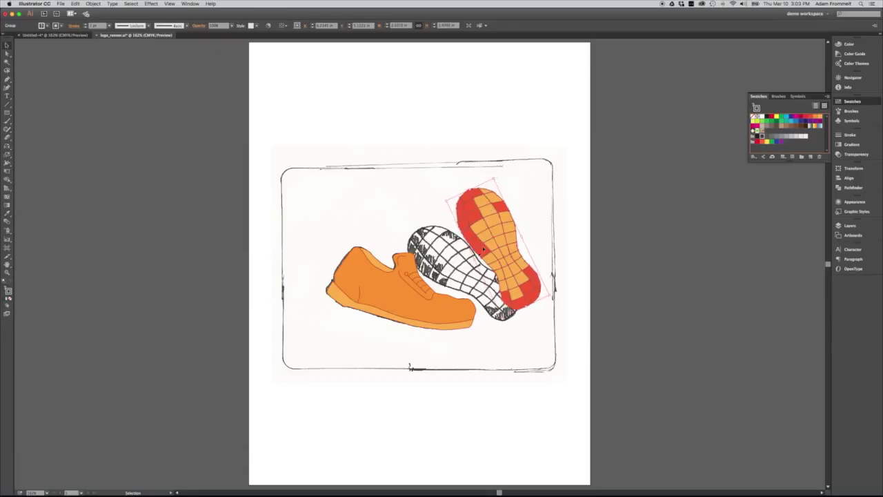
Swap the sole and shoe positions over the sketch and reflect the shoe across the vertical axis.
{"action": "left_click_drag", "start_coordinate": [498, 237], "coordinate": [375, 250]}
{"action": "left_click_drag", "start_coordinate": [449, 312], "coordinate": [535, 261]}
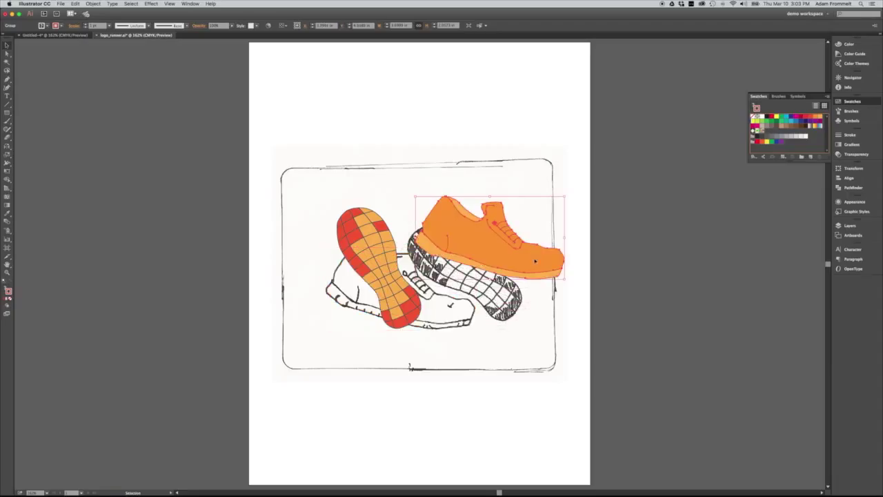
{"action": "left_click", "coordinate": [9, 147]}
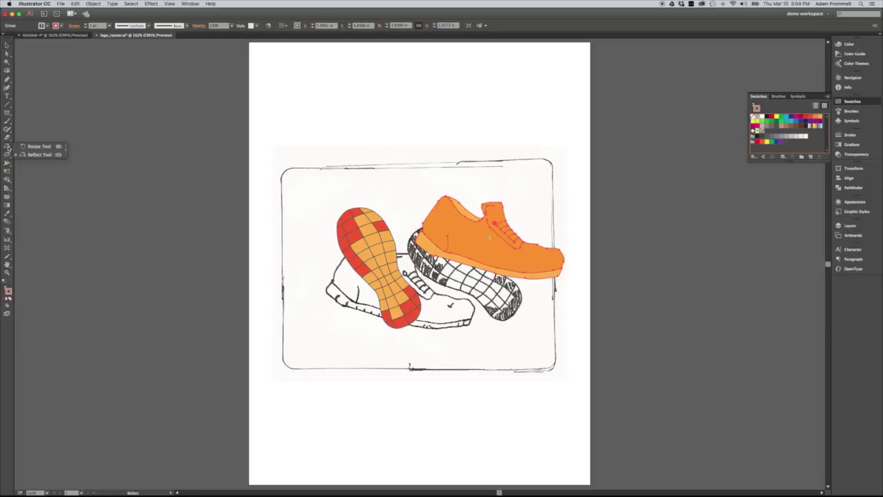
{"action": "left_click", "coordinate": [8, 148]}
{"action": "double_click", "coordinate": [8, 147]}
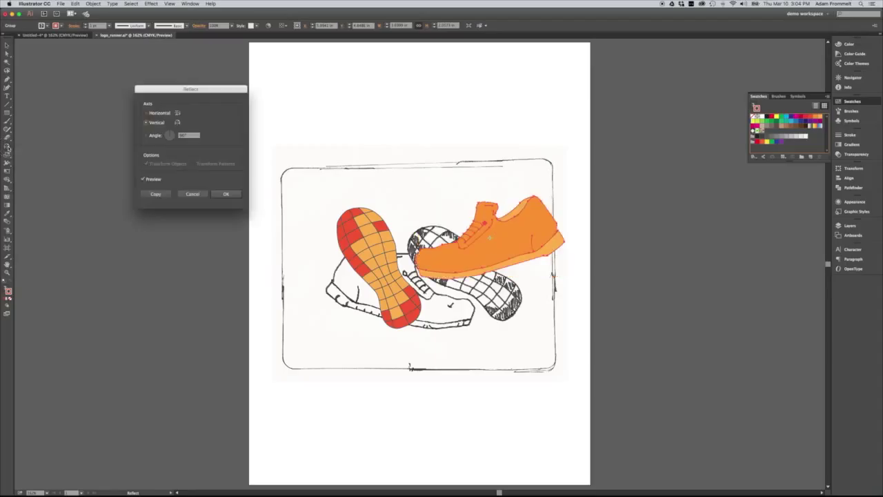
{"action": "left_click_drag", "start_coordinate": [184, 90], "coordinate": [145, 92]}
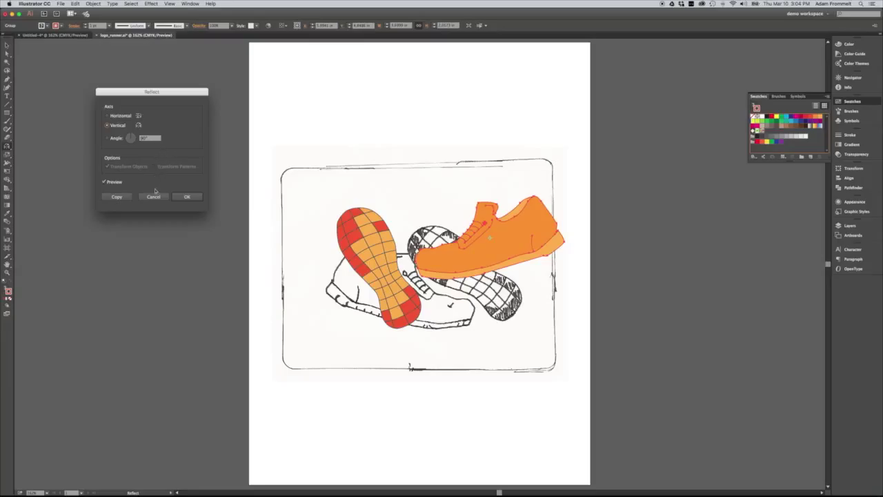
{"action": "left_click", "coordinate": [183, 198]}
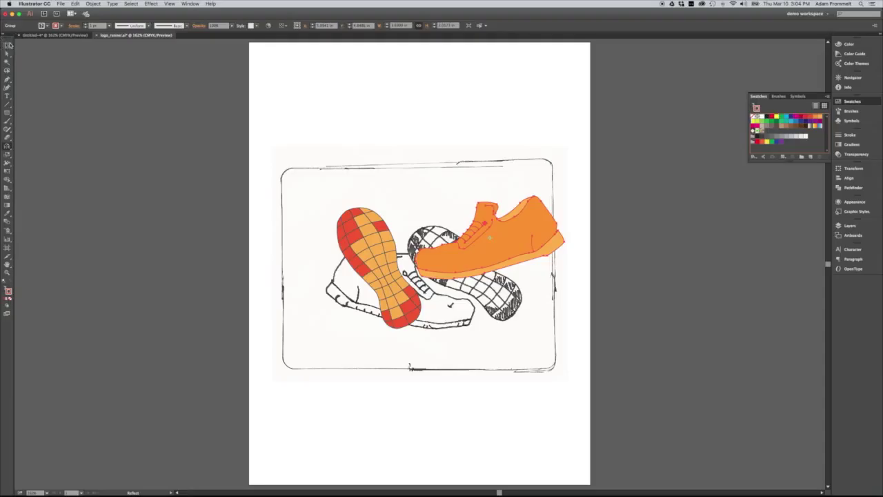
Place the mirrored shoe low in the sketch frame and the sole above and to the left of it.
{"action": "left_click", "coordinate": [6, 45]}
{"action": "left_click", "coordinate": [500, 245]}
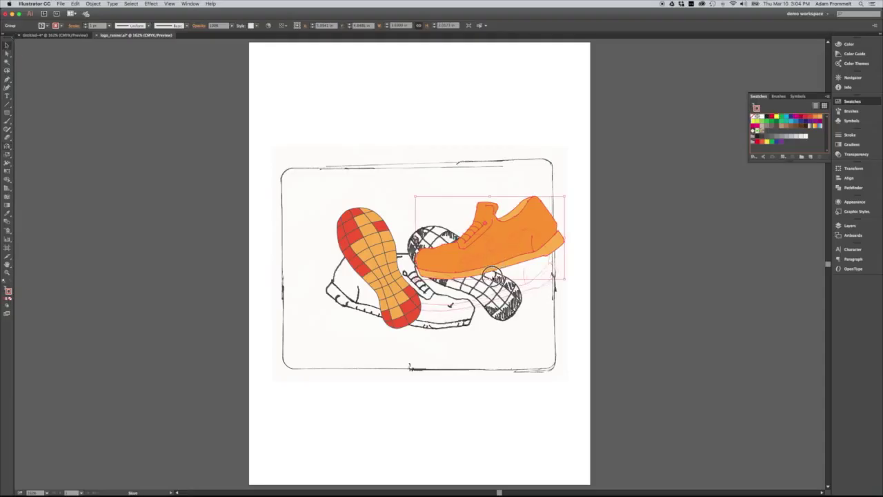
{"action": "left_click_drag", "start_coordinate": [433, 276], "coordinate": [343, 322]}
{"action": "left_click", "coordinate": [406, 200]}
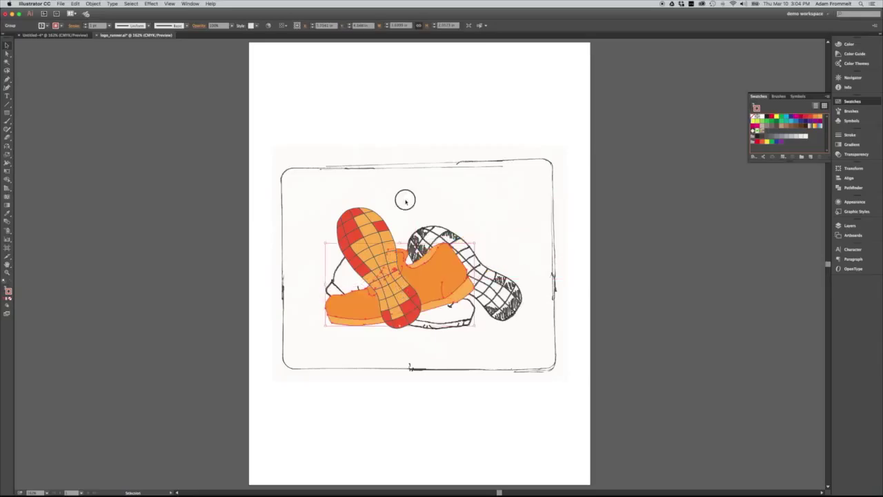
{"action": "left_click", "coordinate": [366, 224]}
{"action": "left_click_drag", "start_coordinate": [365, 227], "coordinate": [377, 166]}
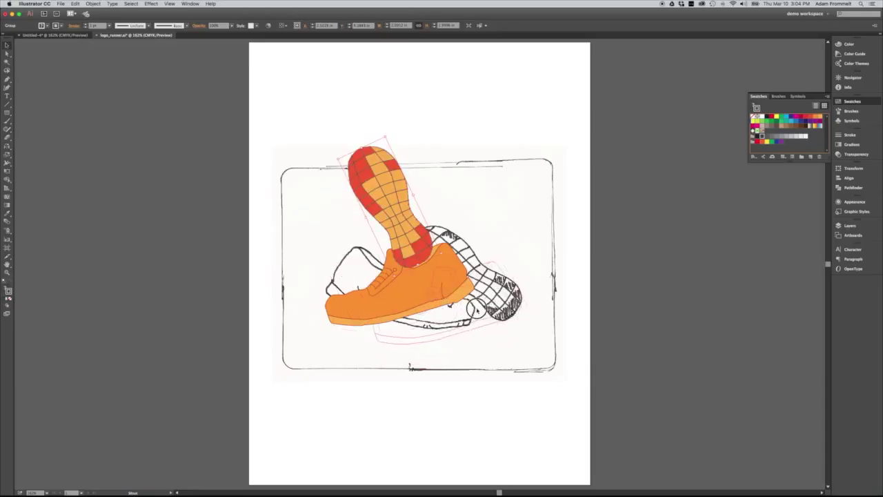
{"action": "left_click_drag", "start_coordinate": [477, 310], "coordinate": [477, 312]}
{"action": "left_click_drag", "start_coordinate": [413, 251], "coordinate": [399, 256]}
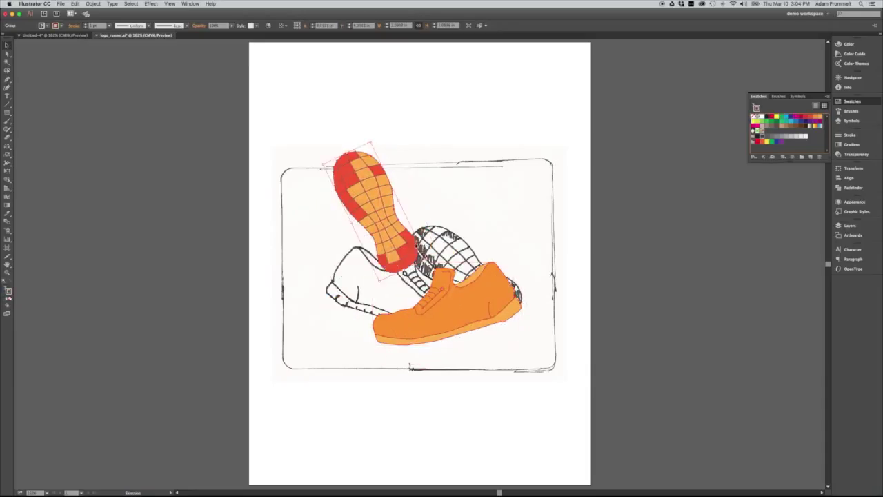
Rotate the sole clockwise until its forefoot leans right and place it above the shoe's toe.
{"action": "right_click", "coordinate": [429, 259]}
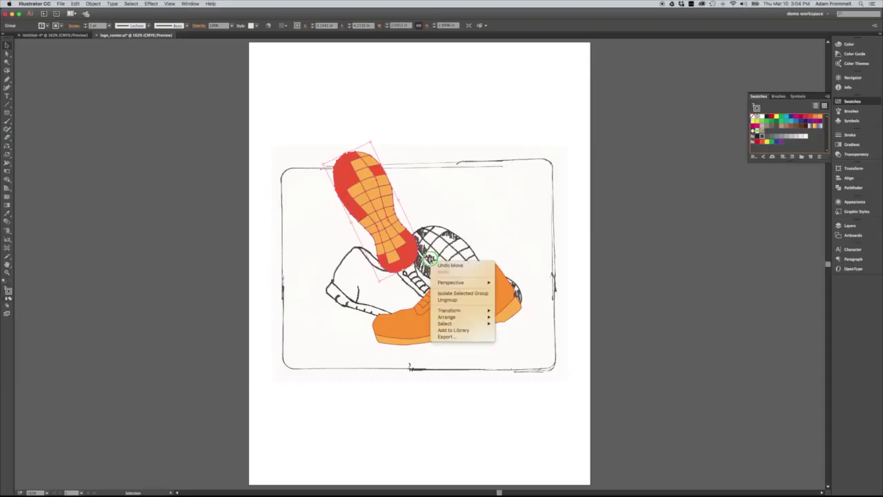
{"action": "left_click", "coordinate": [392, 293]}
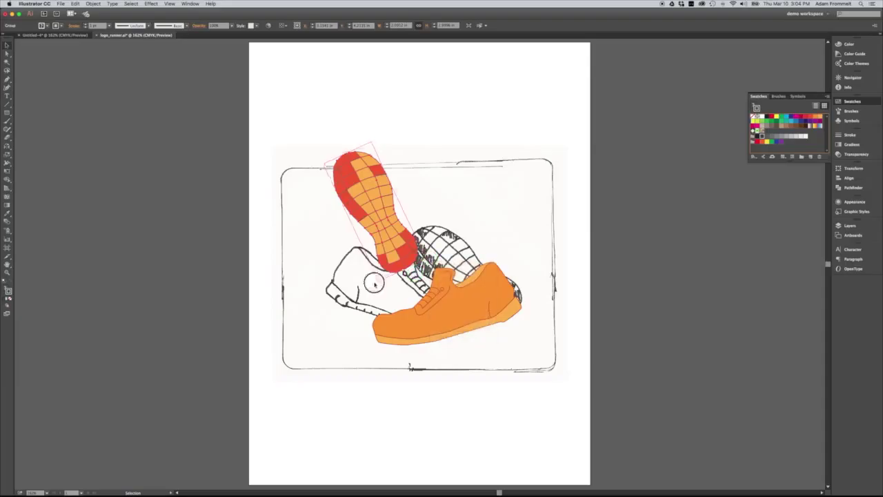
{"action": "left_click_drag", "start_coordinate": [371, 283], "coordinate": [323, 251]}
{"action": "left_click_drag", "start_coordinate": [380, 220], "coordinate": [416, 241]}
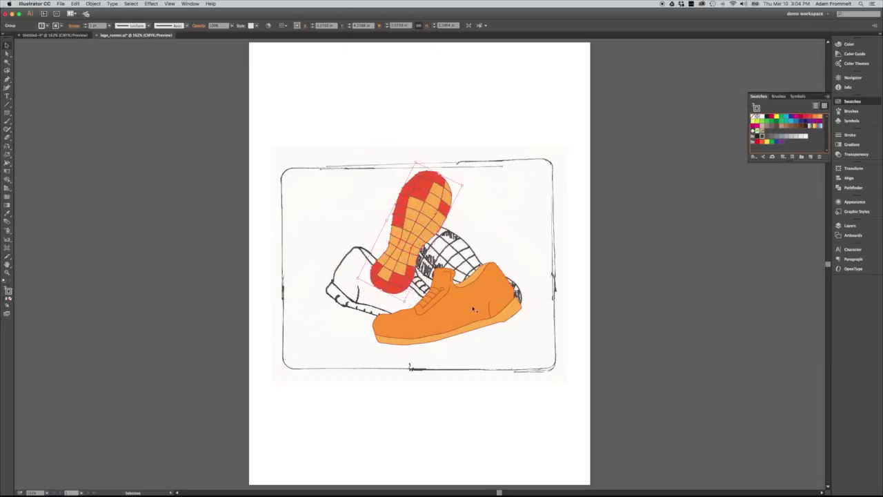
Nudge the shoe slightly down and enlarge the sole proportionally to suit the shoe's length.
{"action": "right_click", "coordinate": [474, 310]}
{"action": "left_click", "coordinate": [457, 309]}
{"action": "left_click_drag", "start_coordinate": [462, 313], "coordinate": [462, 313]}
{"action": "left_click", "coordinate": [422, 198]}
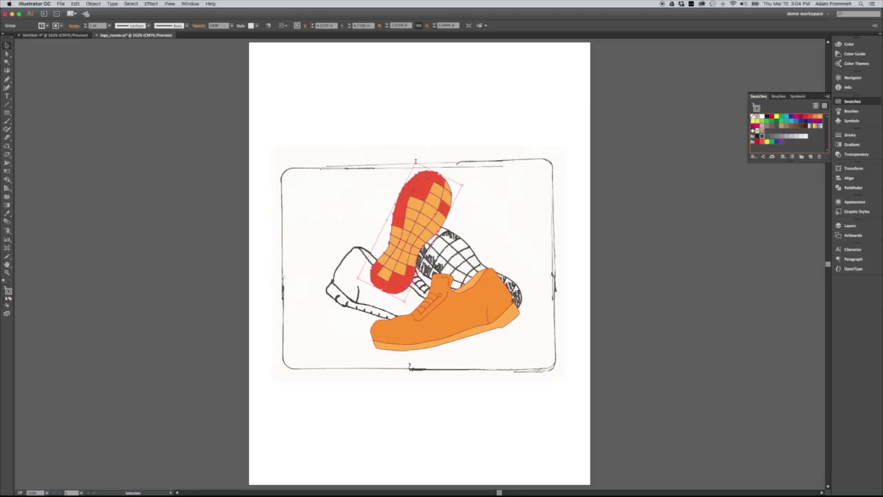
{"action": "left_click_drag", "start_coordinate": [416, 161], "coordinate": [405, 142]}
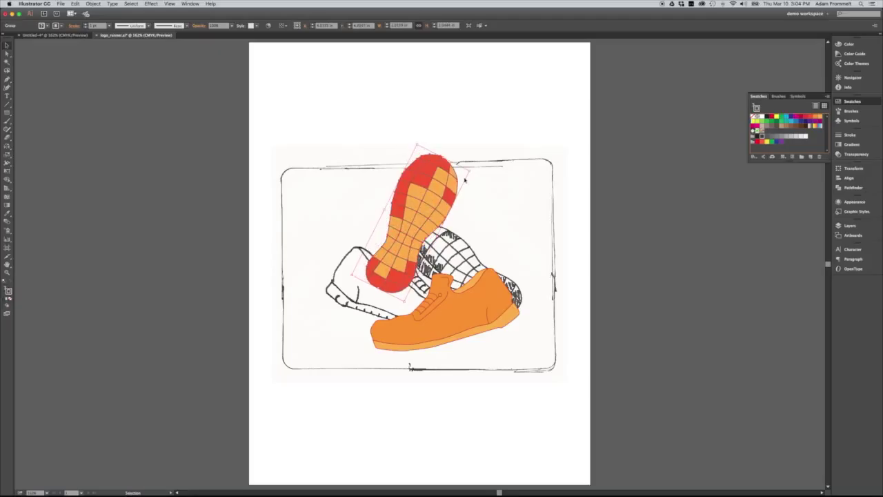
{"action": "left_click", "coordinate": [523, 231]}
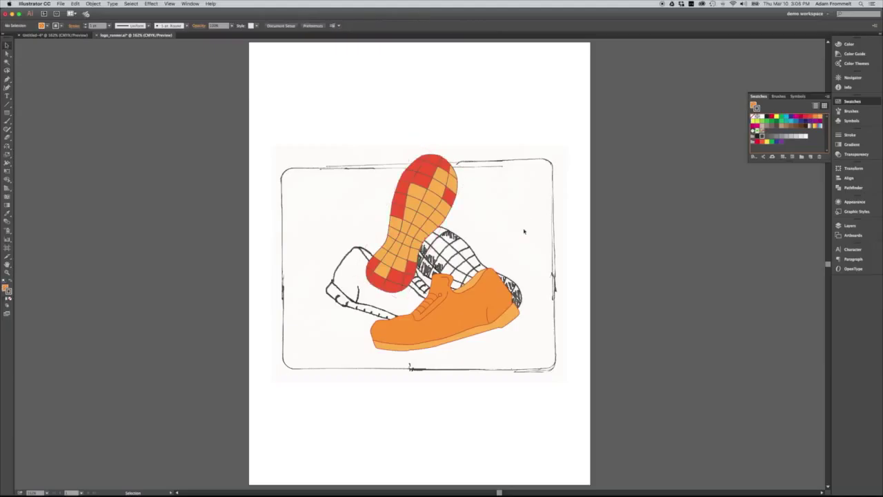
Hide the sketch layer and move the sole and shoe together slightly up and left on the artboard.
{"action": "left_click", "coordinate": [849, 225]}
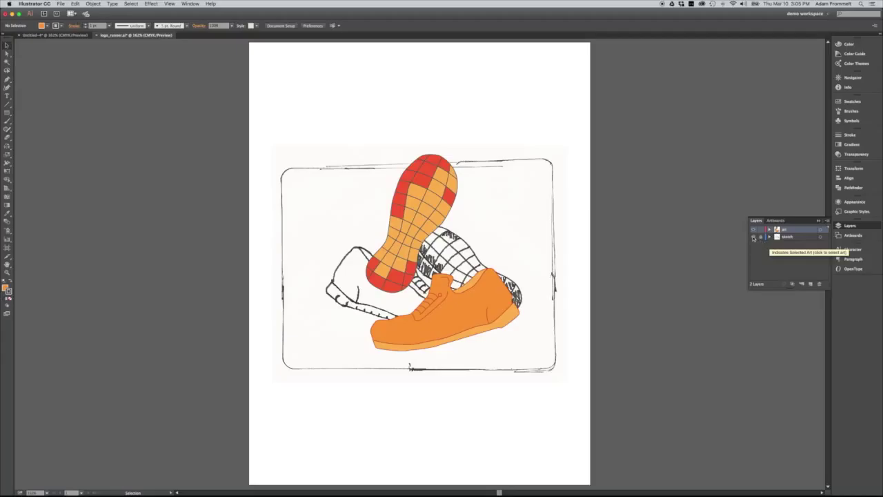
{"action": "left_click", "coordinate": [753, 237]}
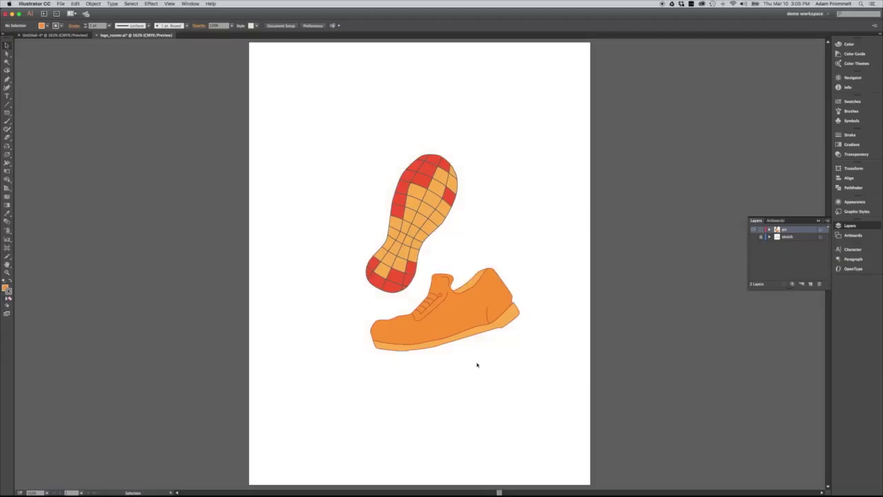
{"action": "left_click_drag", "start_coordinate": [479, 365], "coordinate": [366, 241]}
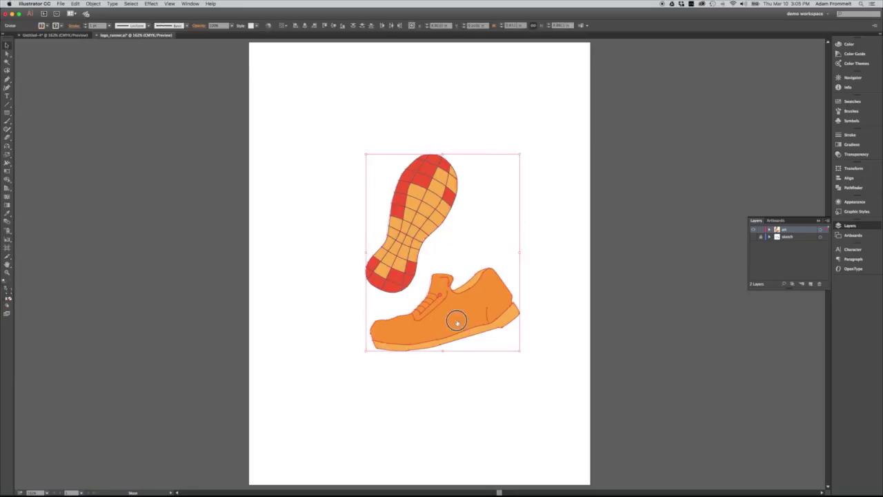
{"action": "left_click_drag", "start_coordinate": [458, 320], "coordinate": [436, 311]}
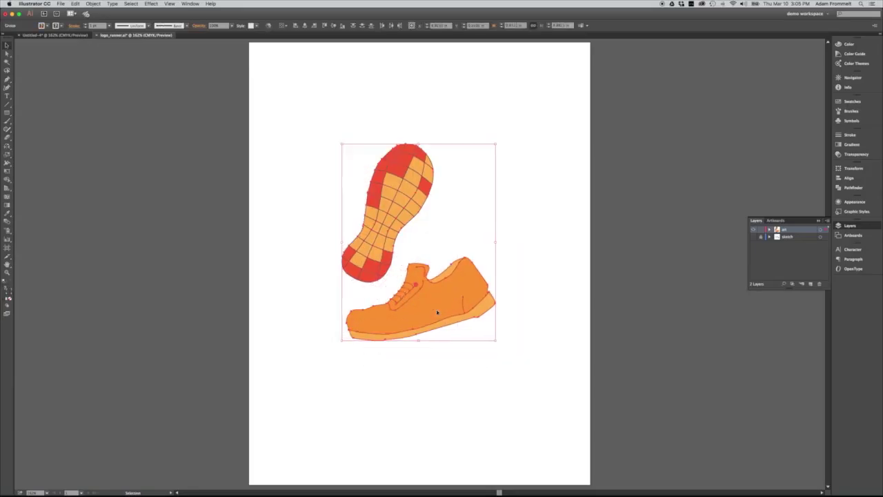
{"action": "left_click", "coordinate": [453, 366]}
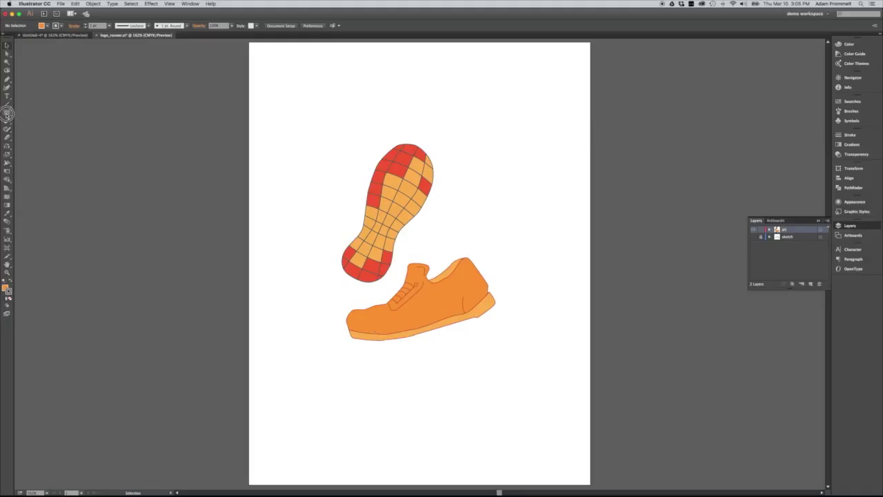
Draw a rounded square about 5.49 in wide with 0.5 in corner radii over the sole and shoe.
{"action": "left_click", "coordinate": [7, 114]}
{"action": "left_click", "coordinate": [7, 115]}
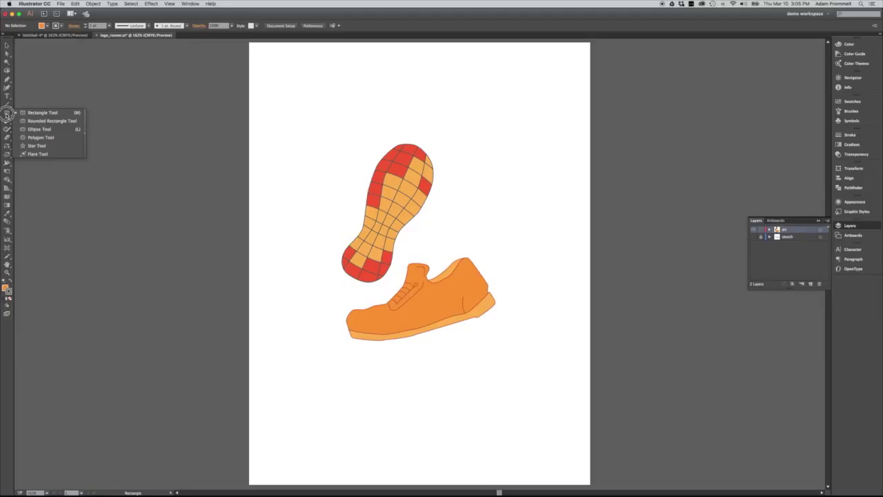
{"action": "left_click_drag", "start_coordinate": [7, 115], "coordinate": [35, 120]}
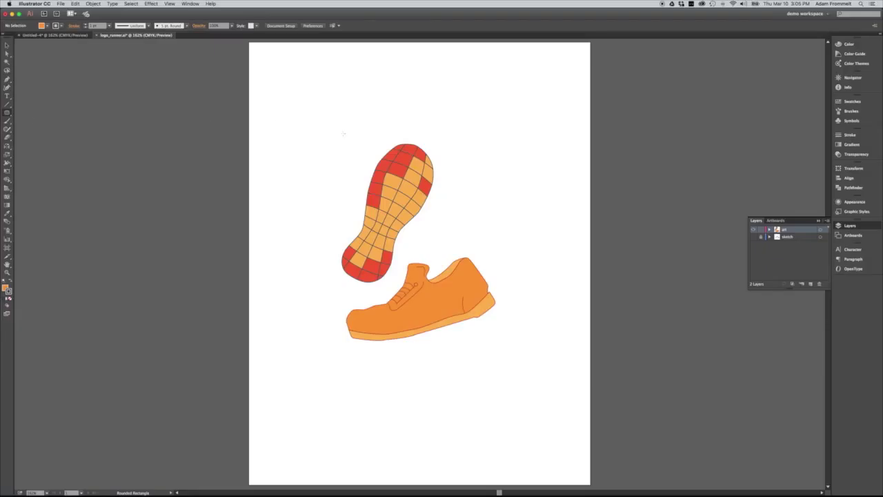
{"action": "left_click_drag", "start_coordinate": [325, 130], "coordinate": [508, 351]}
{"action": "scroll", "coordinate": [508, 352], "scroll_direction": "down", "scroll_amount": 5}
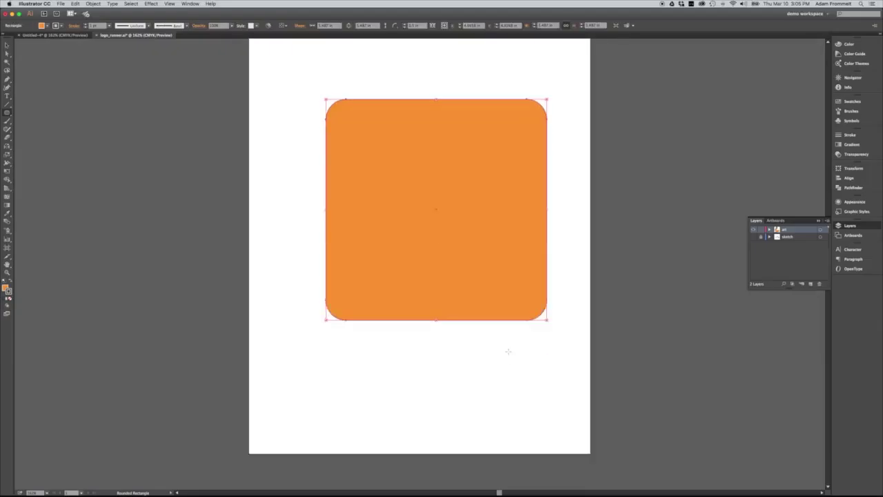
{"action": "scroll", "coordinate": [458, 284], "scroll_direction": "up", "scroll_amount": 4}
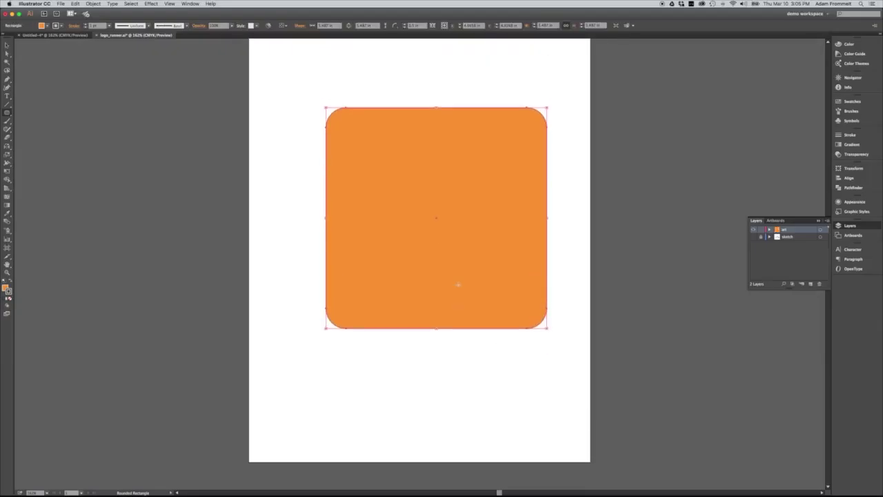
{"action": "key", "text": "v"}
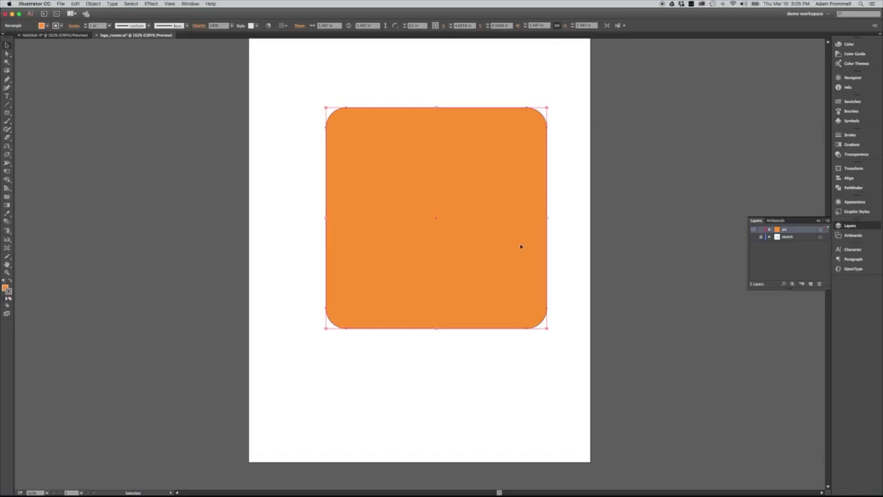
Give the rounded square a dark grey outline and thicken the stroke.
{"action": "left_click", "coordinate": [851, 103]}
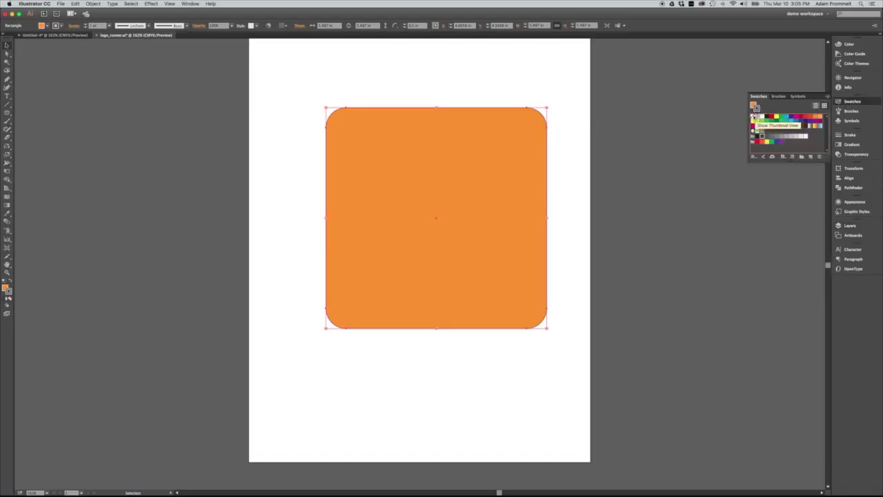
{"action": "left_click", "coordinate": [754, 117]}
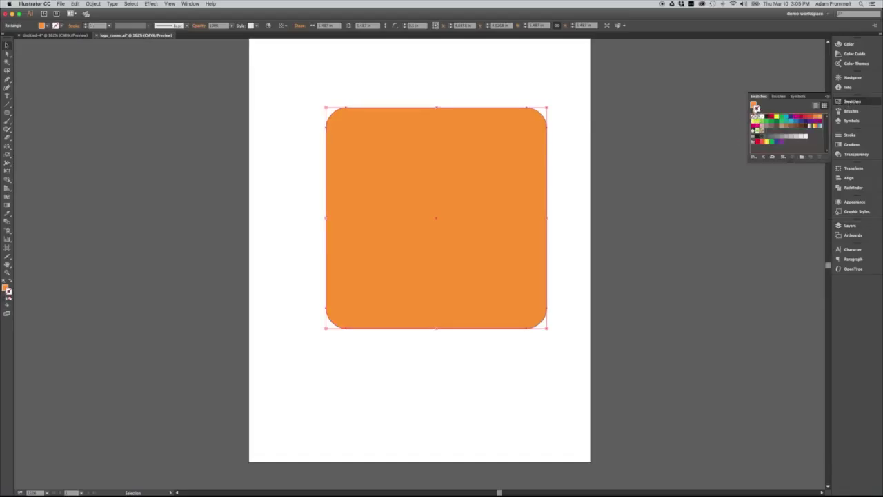
{"action": "left_click", "coordinate": [762, 137]}
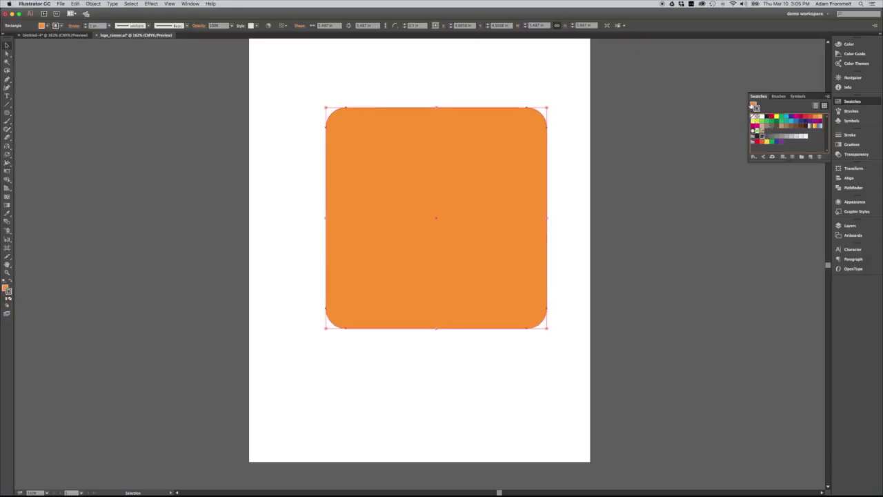
{"action": "left_click", "coordinate": [84, 24]}
{"action": "left_click", "coordinate": [85, 24]}
{"action": "left_click", "coordinate": [85, 24]}
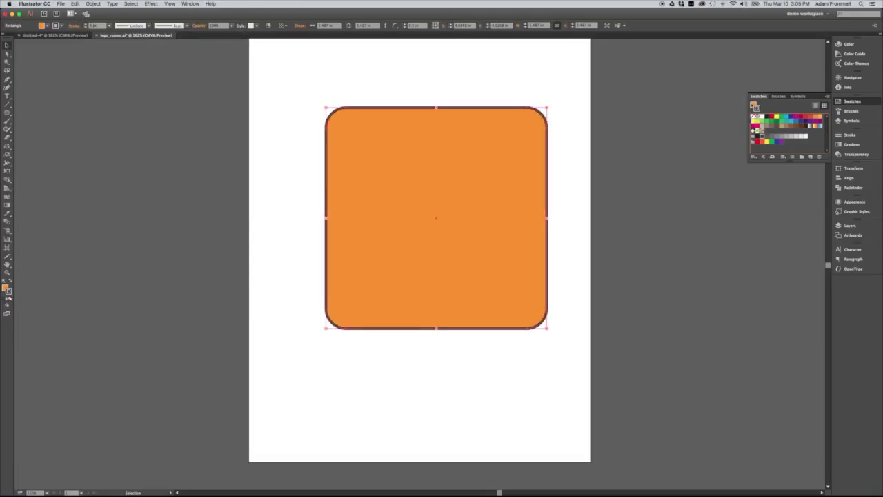
Fill the rounded square with yellow and send it to the back, behind the sole and shoe.
{"action": "left_click", "coordinate": [753, 105]}
{"action": "left_click", "coordinate": [756, 122]}
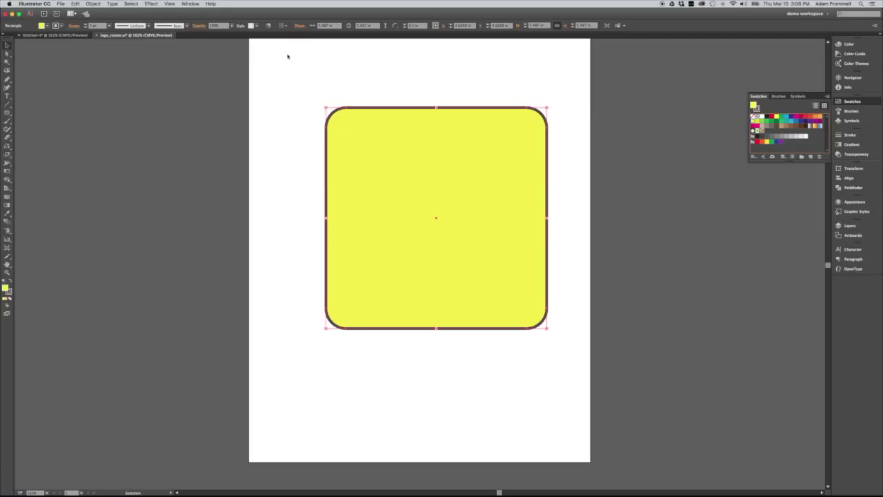
{"action": "left_click", "coordinate": [93, 3]}
{"action": "mouse_move", "coordinate": [101, 11]}
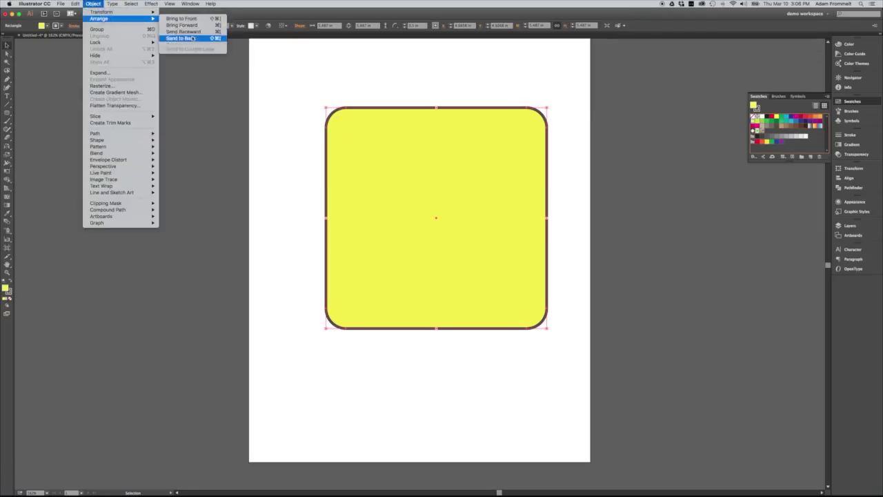
{"action": "left_click", "coordinate": [193, 38]}
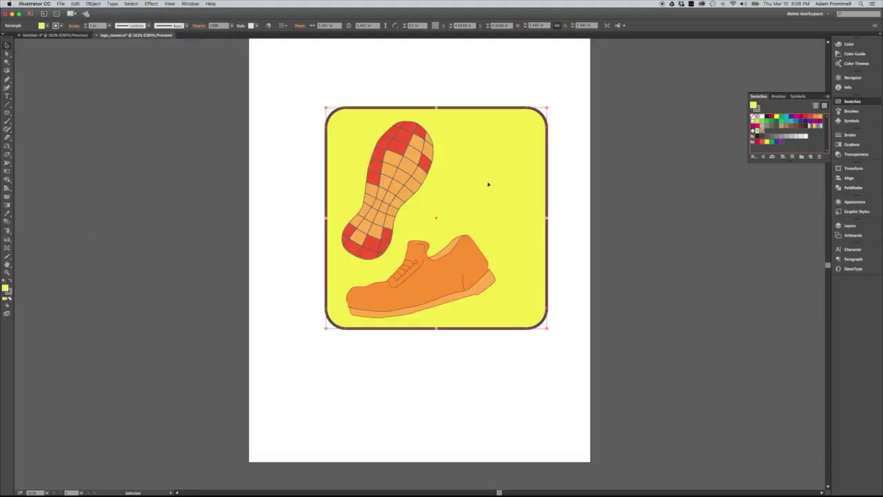
Move the yellow rounded square left behind the artwork and align it with the sole and shoe on their horizontal centres.
{"action": "left_click", "coordinate": [508, 189]}
{"action": "left_click_drag", "start_coordinate": [516, 186], "coordinate": [487, 186]}
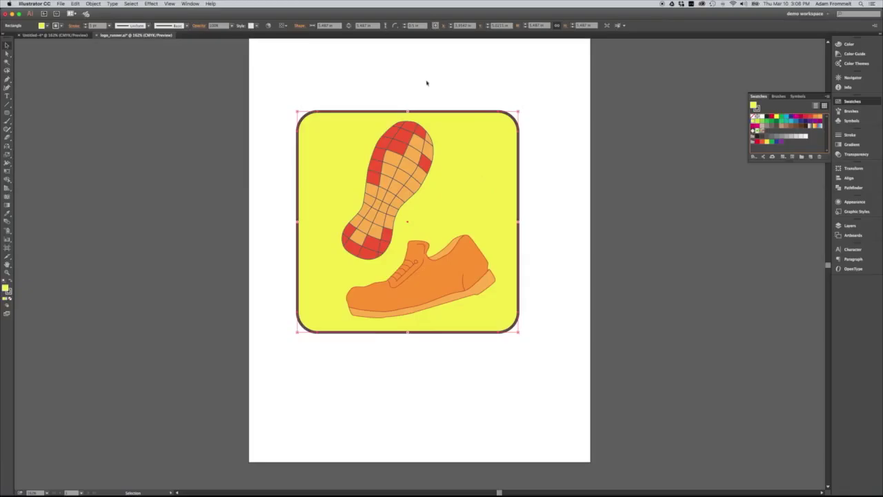
{"action": "left_click_drag", "start_coordinate": [422, 209], "coordinate": [369, 346]}
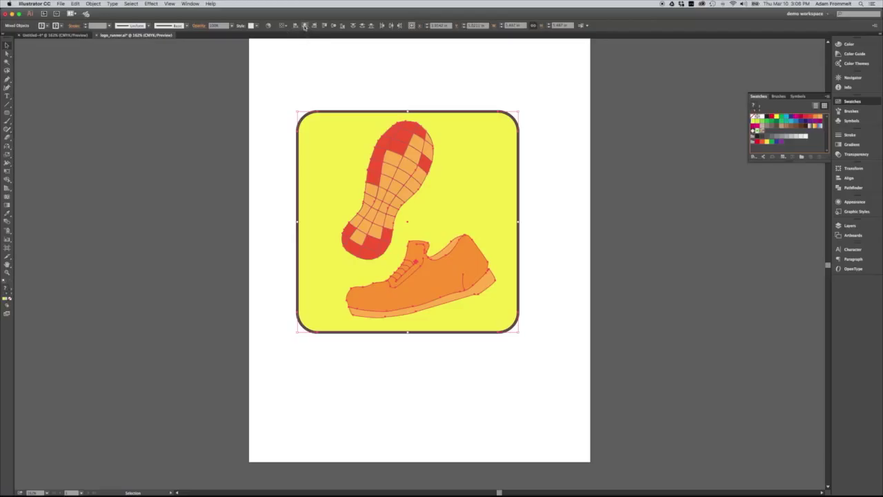
{"action": "left_click", "coordinate": [304, 25]}
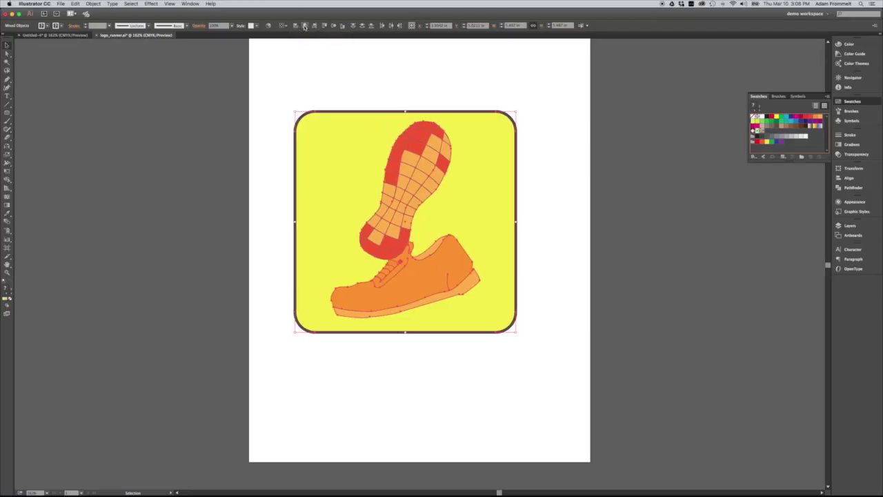
{"action": "left_click", "coordinate": [477, 89]}
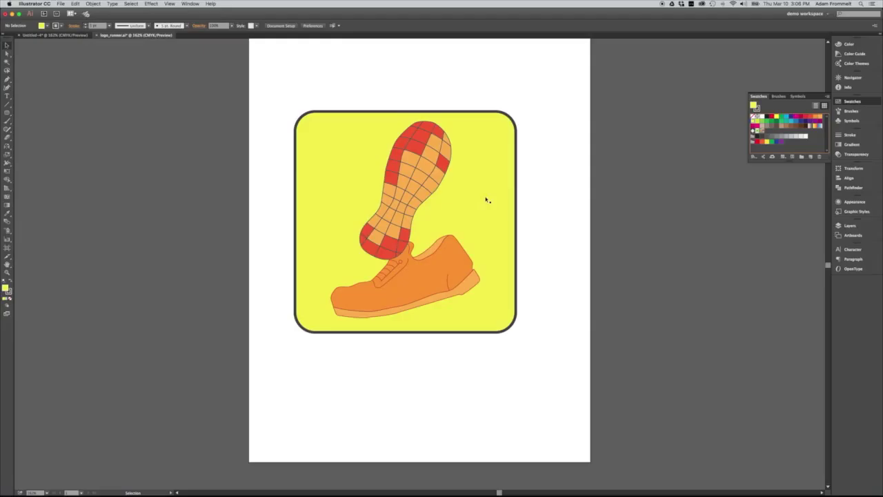
Separate the overlapping artwork by moving the sole toward the upper left and the shoe toward the square's lower right.
{"action": "left_click_drag", "start_coordinate": [430, 192], "coordinate": [403, 193]}
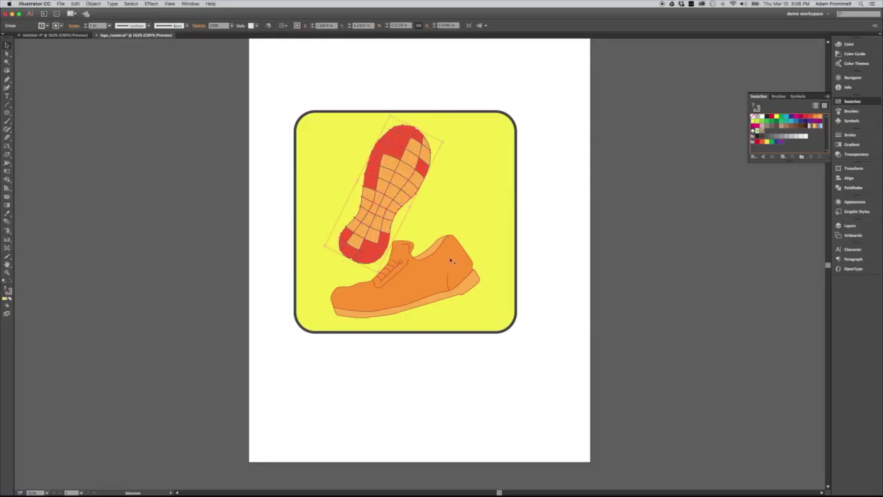
{"action": "left_click_drag", "start_coordinate": [453, 268], "coordinate": [457, 273]}
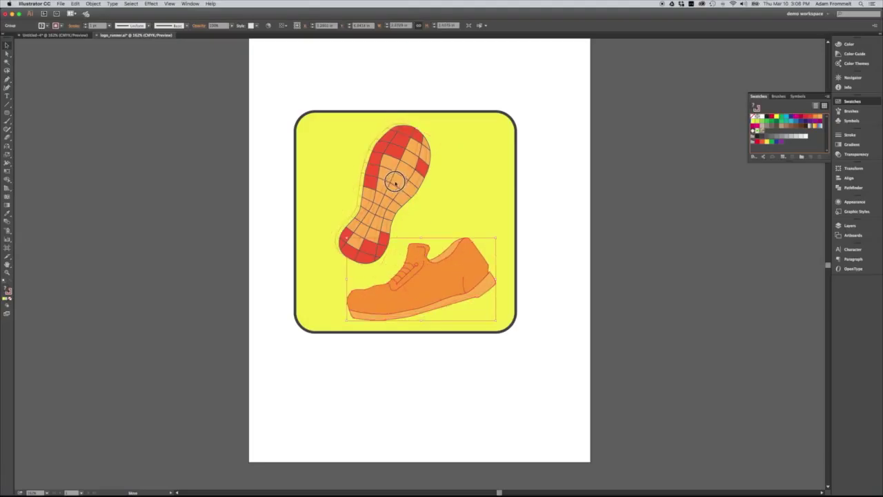
{"action": "left_click", "coordinate": [383, 207]}
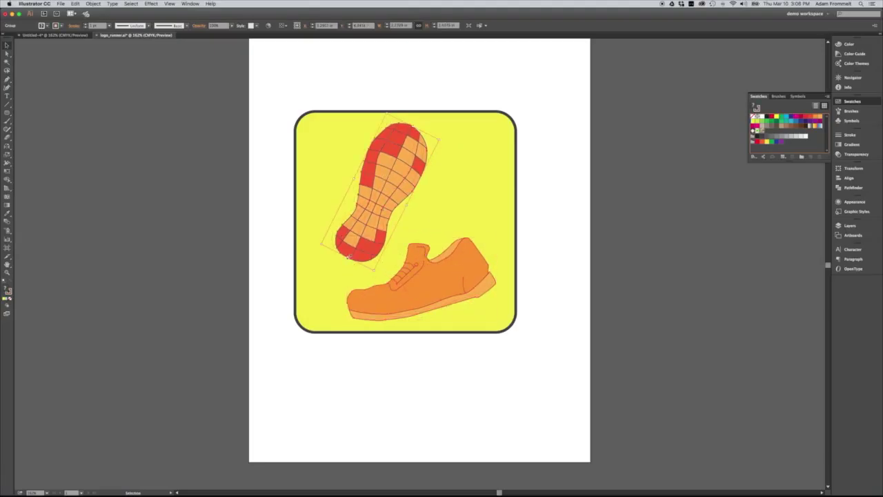
Enlarge the sole toward the square's lower left and rotate it slightly clockwise beside the shoe.
{"action": "left_click_drag", "start_coordinate": [349, 257], "coordinate": [328, 276]}
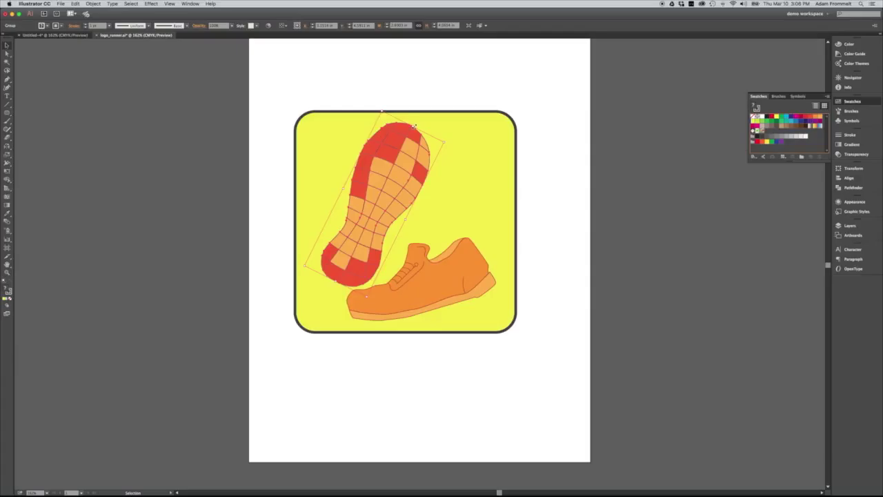
{"action": "right_click", "coordinate": [448, 140]}
{"action": "key", "text": "Escape"}
{"action": "left_click_drag", "start_coordinate": [448, 141], "coordinate": [460, 150]}
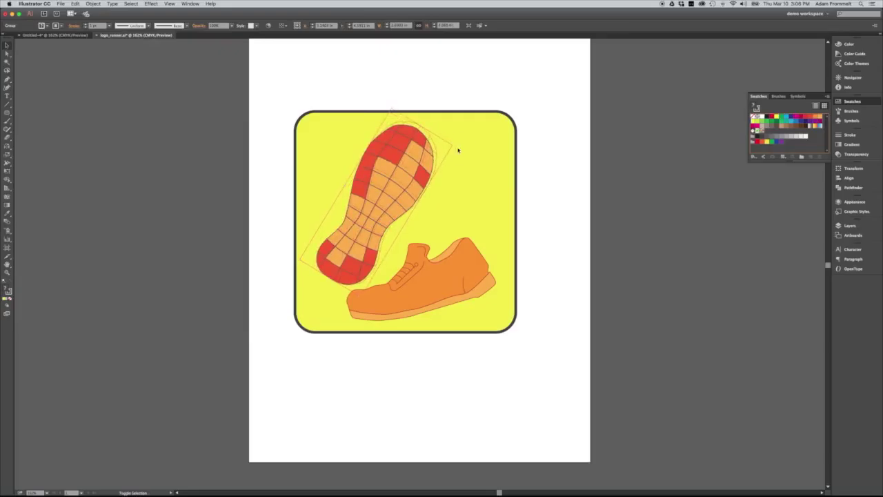
{"action": "left_click", "coordinate": [544, 165]}
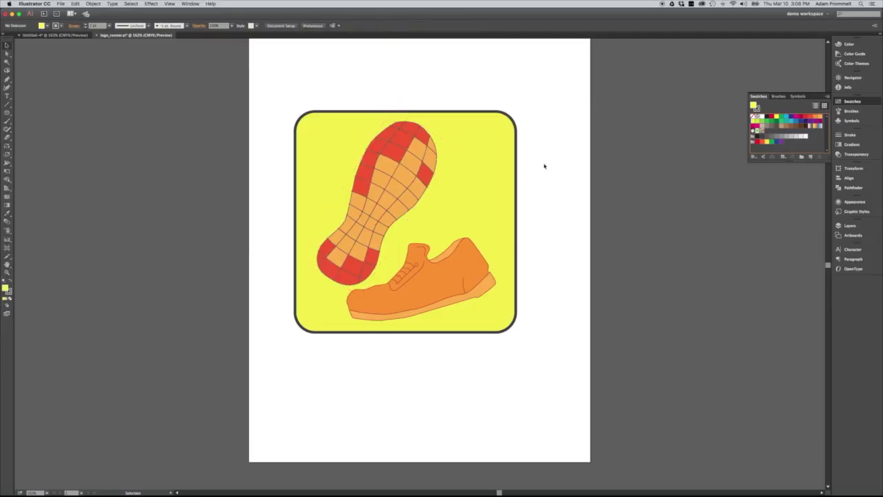